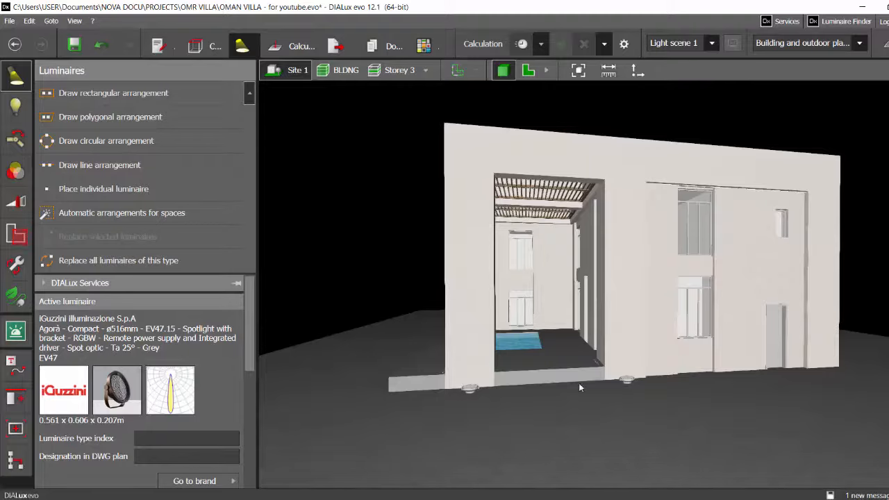
- Inspect the light distribution of each of the two ground spotlights in front of the entrance columns
{"action": "scroll", "coordinate": [470, 367], "scroll_direction": "up", "scroll_amount": 2}
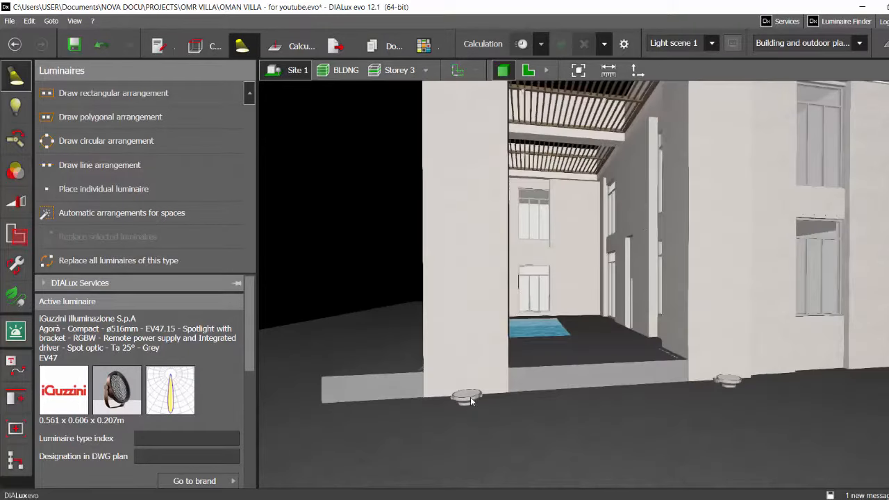
{"action": "left_click", "coordinate": [471, 398]}
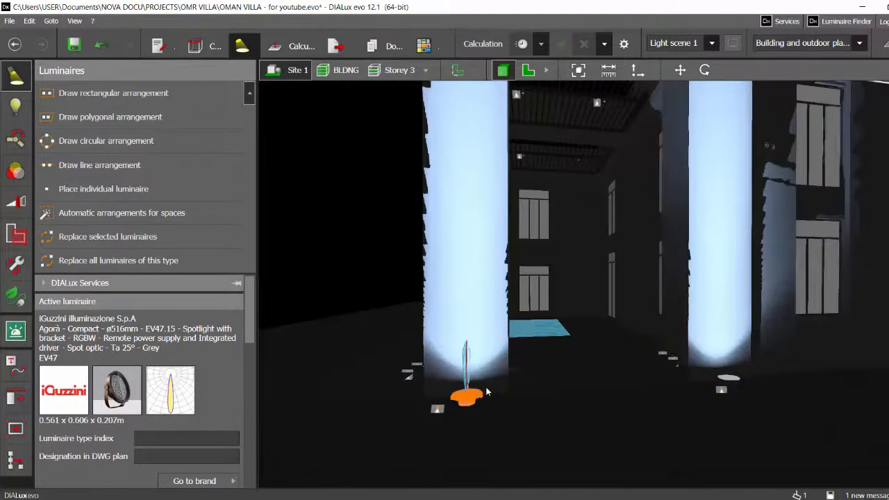
{"action": "scroll", "coordinate": [486, 392], "scroll_direction": "down", "scroll_amount": 2}
{"action": "left_click", "coordinate": [518, 402]}
{"action": "right_click_drag", "start_coordinate": [529, 401], "coordinate": [555, 420]}
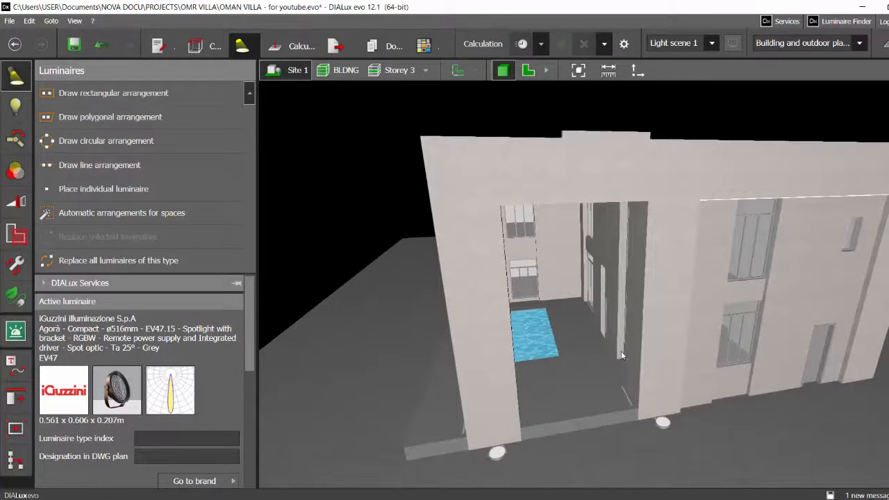
{"action": "scroll", "coordinate": [610, 345], "scroll_direction": "up", "scroll_amount": 2}
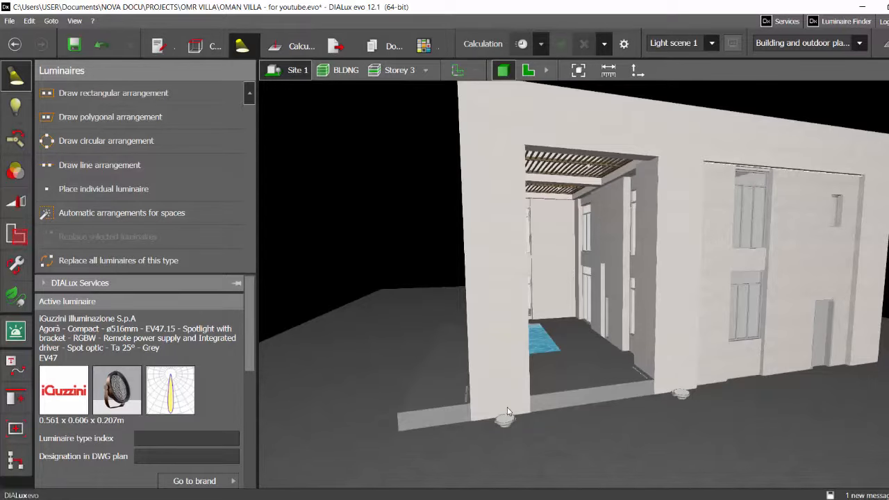
{"action": "left_click", "coordinate": [505, 423]}
{"action": "left_click", "coordinate": [682, 394]}
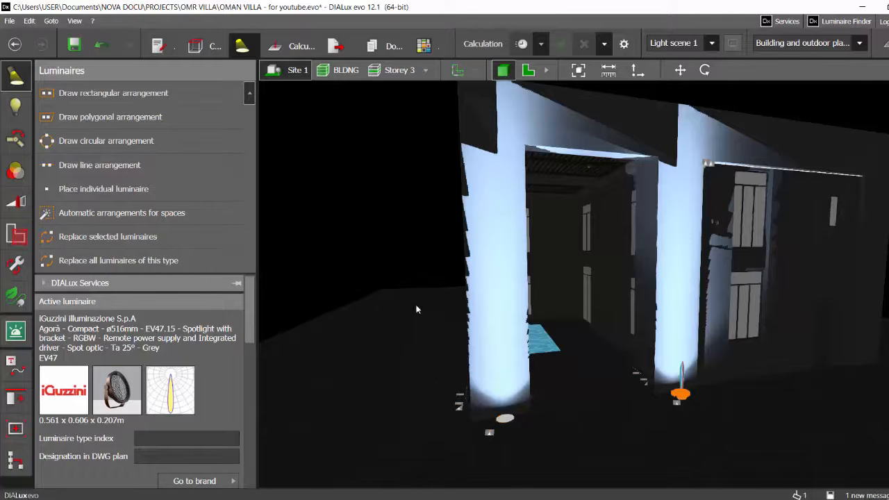
{"action": "left_click", "coordinate": [386, 279]}
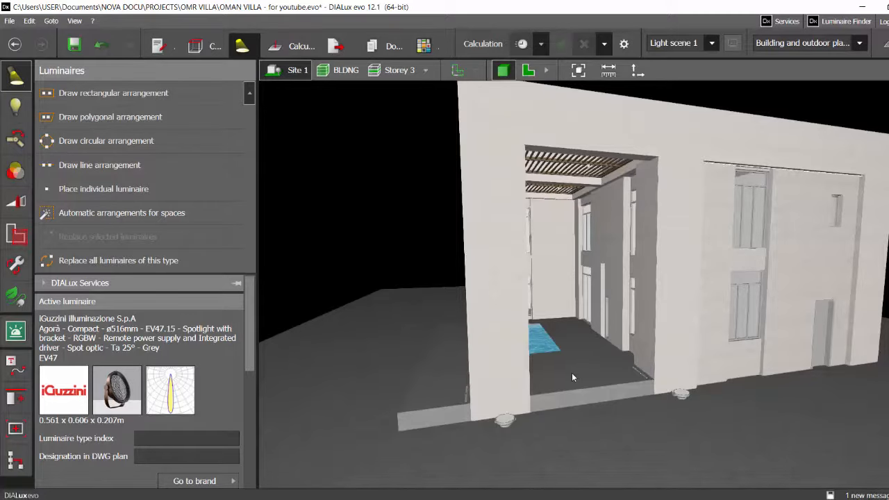
- Open the light scene settings and identify the luminaire group and colour channels controlling the column spotlights
{"action": "left_click", "coordinate": [10, 208]}
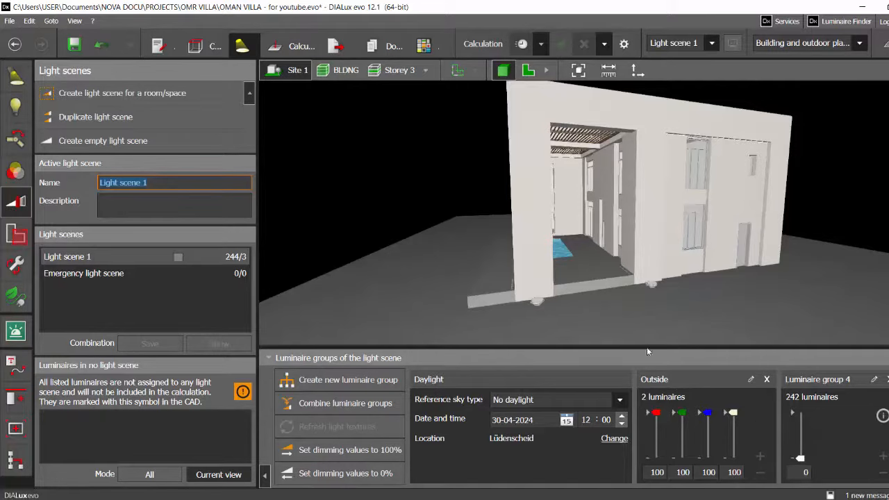
{"action": "left_click", "coordinate": [537, 301]}
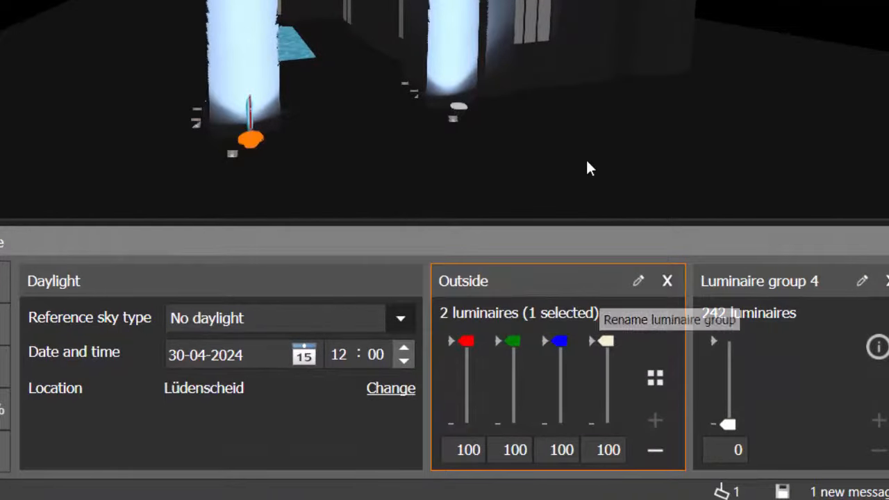
{"action": "left_click", "coordinate": [471, 169]}
{"action": "scroll", "coordinate": [470, 169], "scroll_direction": "up", "scroll_amount": 3}
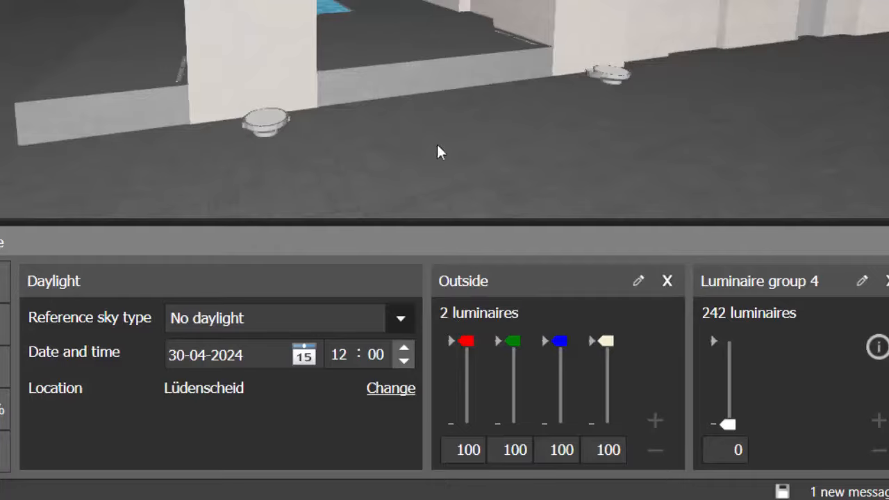
{"action": "right_click", "coordinate": [535, 150]}
{"action": "left_click", "coordinate": [534, 129]}
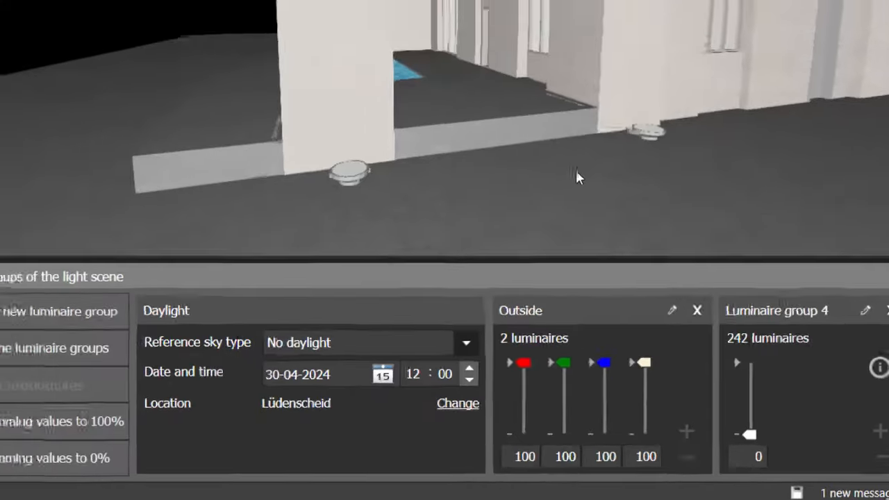
{"action": "scroll", "coordinate": [530, 101], "scroll_direction": "down", "scroll_amount": 5}
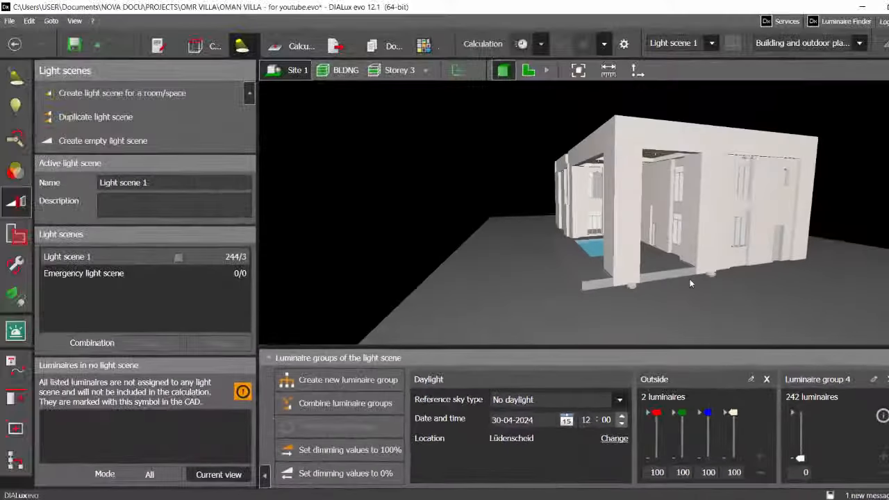
{"action": "scroll", "coordinate": [695, 250], "scroll_direction": "up", "scroll_amount": 3}
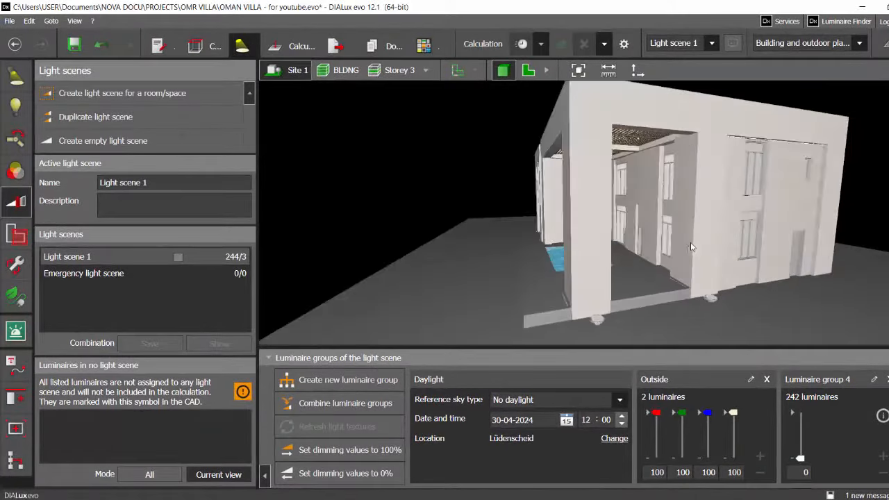
- Review the LED spectrum options in the lamp data of the spotlight at the corner column
{"action": "left_click", "coordinate": [14, 107]}
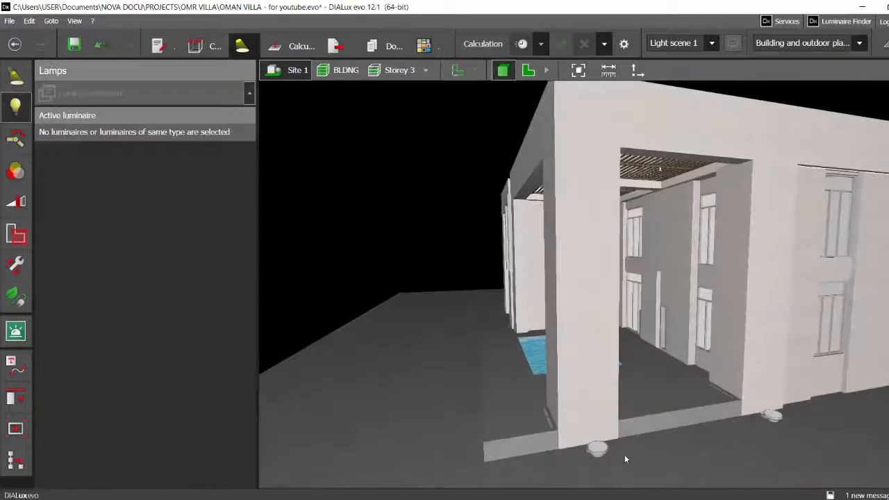
{"action": "left_click", "coordinate": [604, 453]}
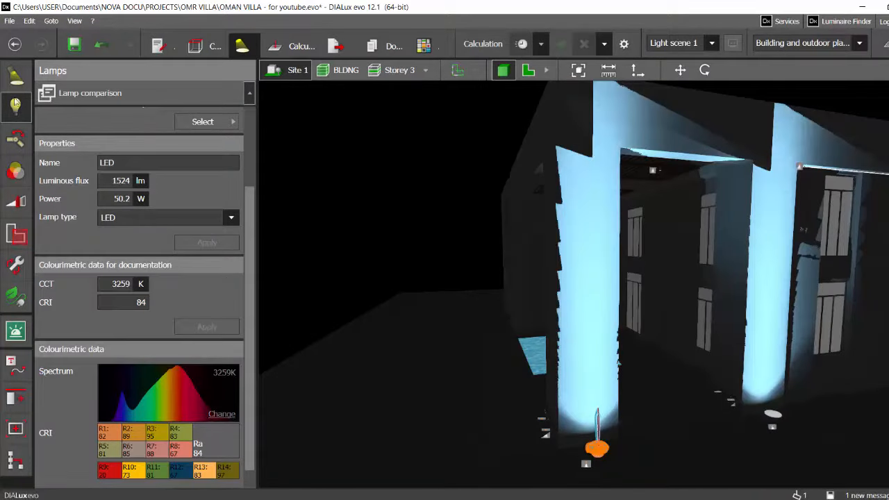
{"action": "left_click", "coordinate": [222, 414]}
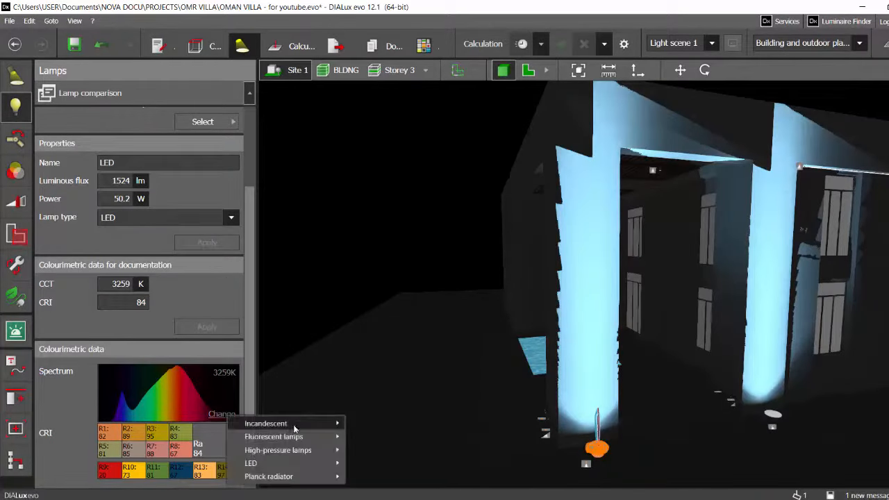
{"action": "mouse_move", "coordinate": [292, 462]}
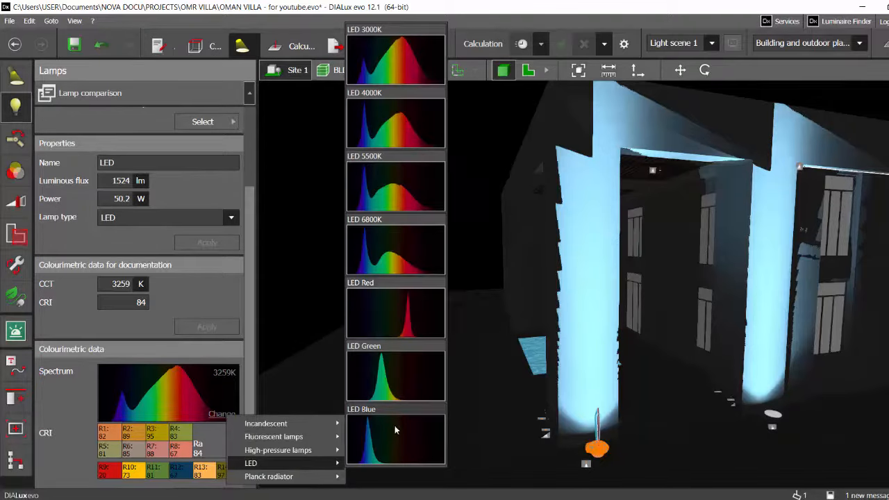
{"action": "left_click", "coordinate": [473, 238]}
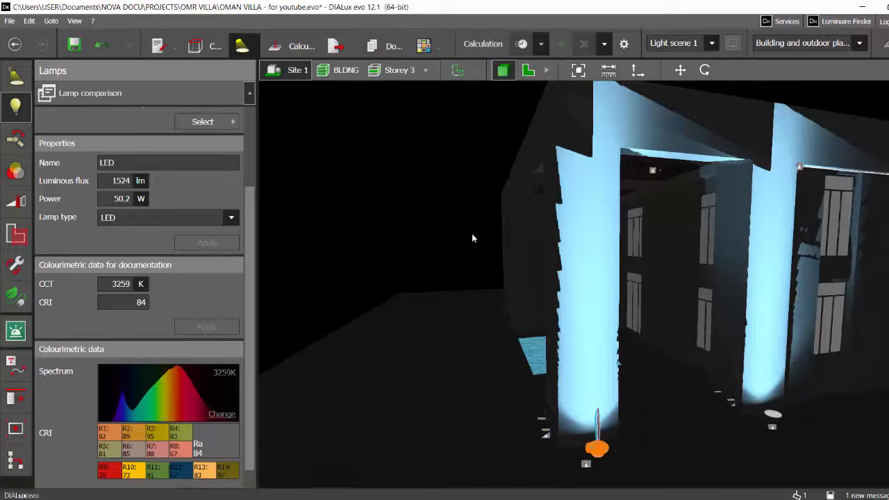
- Set the Outside group's red, blue and white channels to 0, leaving green at 100, and calculate the light scene
{"action": "left_click", "coordinate": [16, 201]}
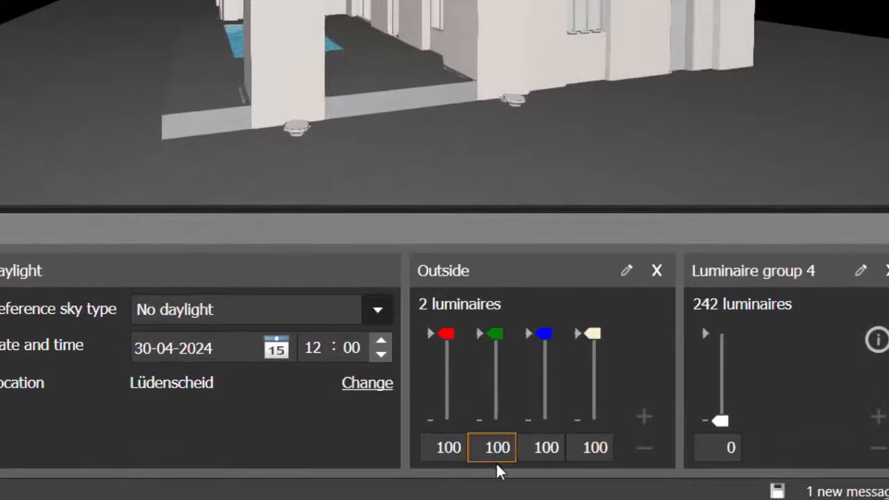
{"action": "left_click_drag", "start_coordinate": [447, 334], "coordinate": [450, 423]}
{"action": "left_click_drag", "start_coordinate": [544, 335], "coordinate": [546, 420]}
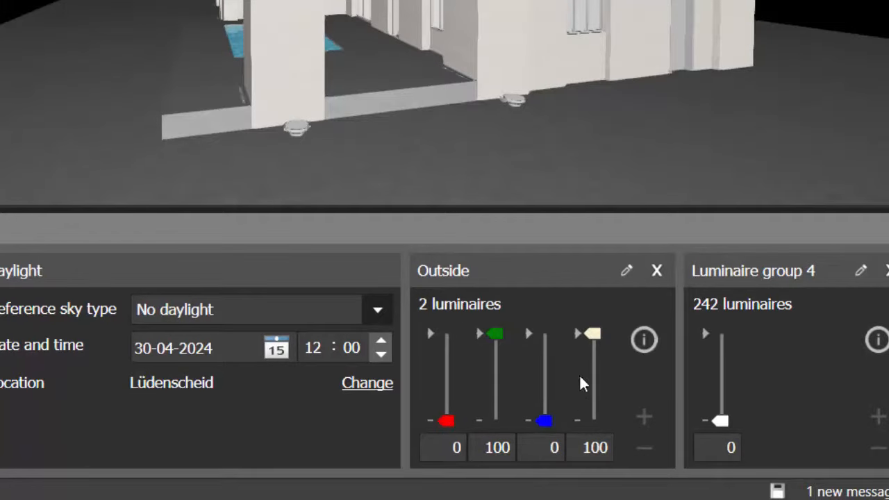
{"action": "left_click_drag", "start_coordinate": [594, 335], "coordinate": [589, 421]}
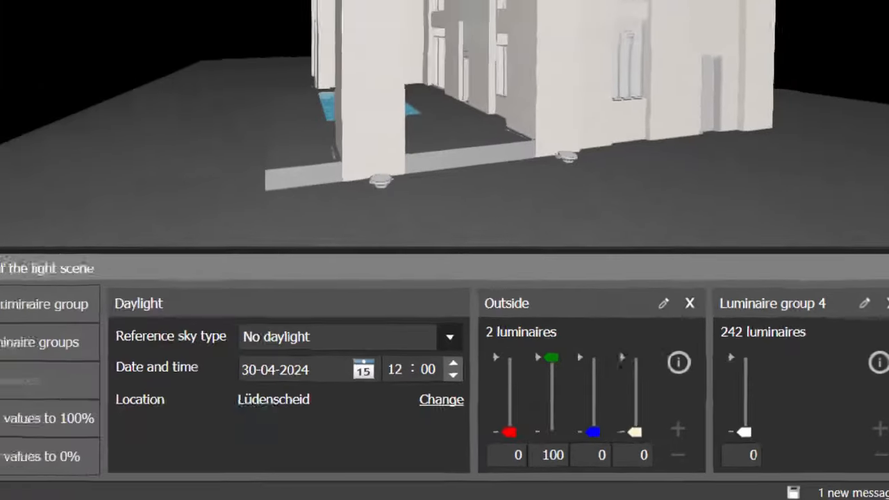
{"action": "left_click", "coordinate": [521, 43]}
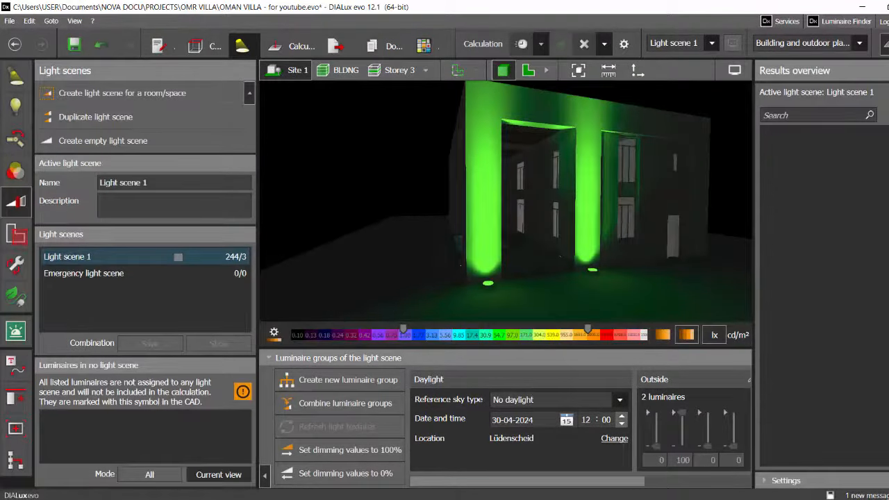
{"action": "left_click", "coordinate": [886, 43]}
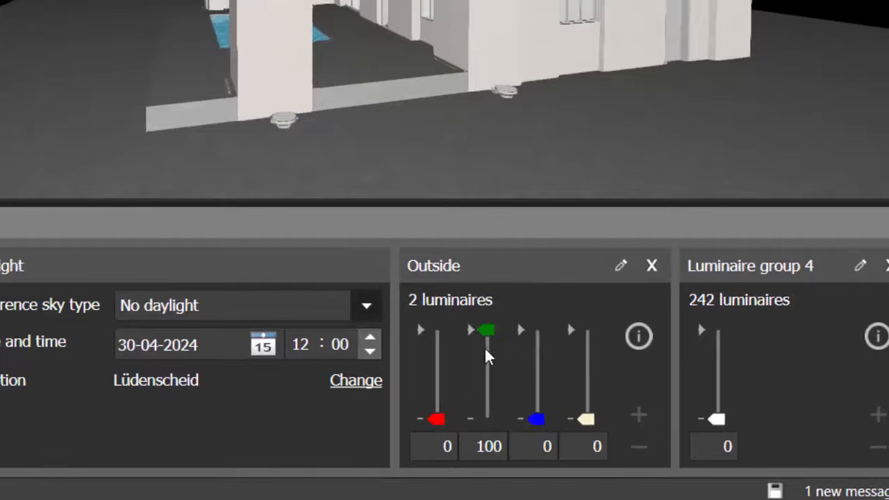
- Raise the Outside group's blue channel to 100 alongside green and view the calculated light scene
{"action": "left_click_drag", "start_coordinate": [537, 416], "coordinate": [556, 339]}
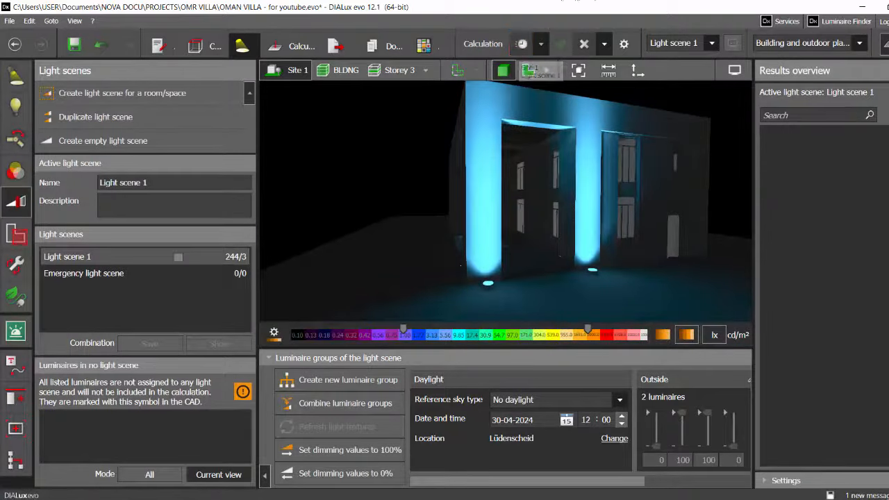
{"action": "left_click", "coordinate": [886, 44]}
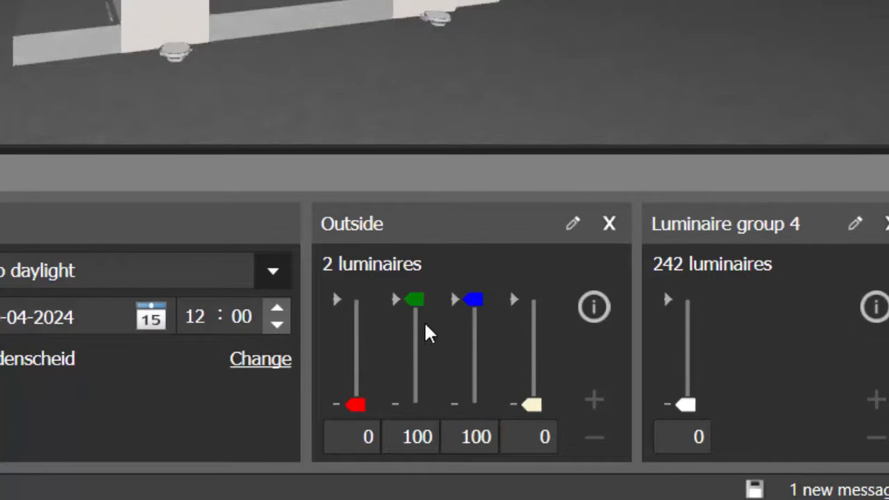
- Set the Outside group's channels to red 100, green 0 and blue 50, and recalculate the light scene
{"action": "left_click_drag", "start_coordinate": [361, 407], "coordinate": [363, 298]}
{"action": "left_click_drag", "start_coordinate": [423, 302], "coordinate": [413, 472]}
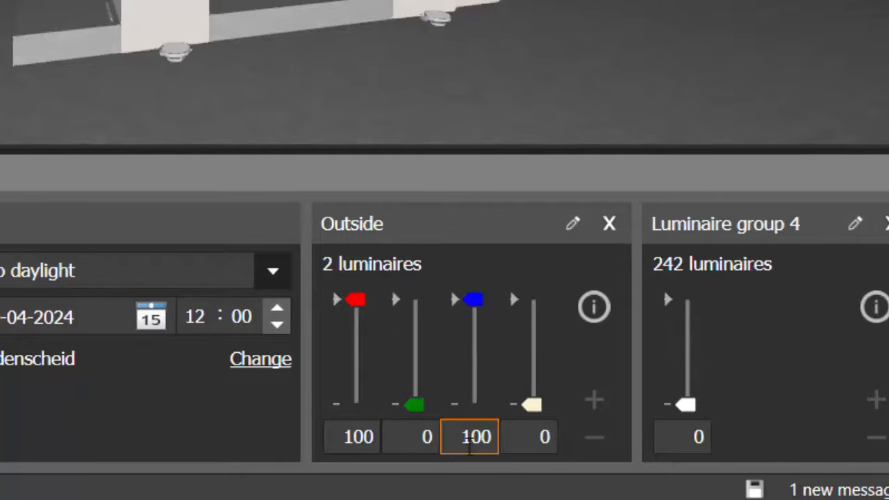
{"action": "left_click", "coordinate": [472, 445]}
{"action": "type", "text": "50"}
{"action": "key", "text": "Return"}
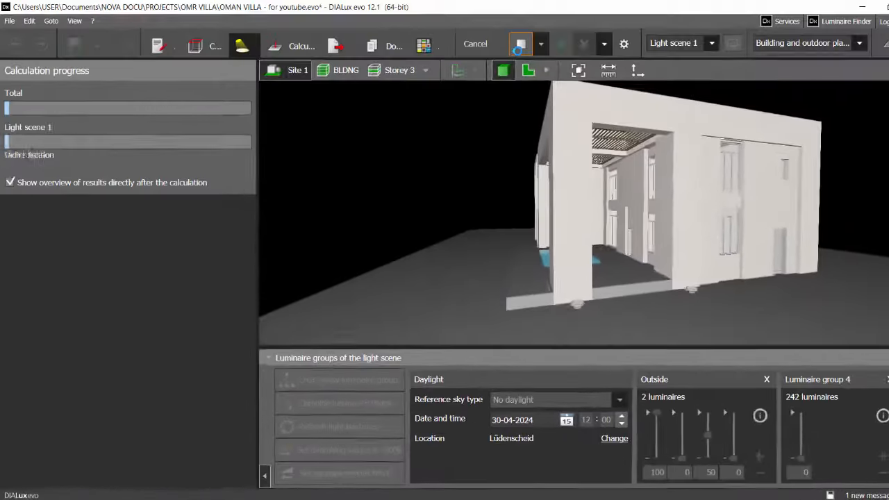
{"action": "left_click", "coordinate": [519, 46]}
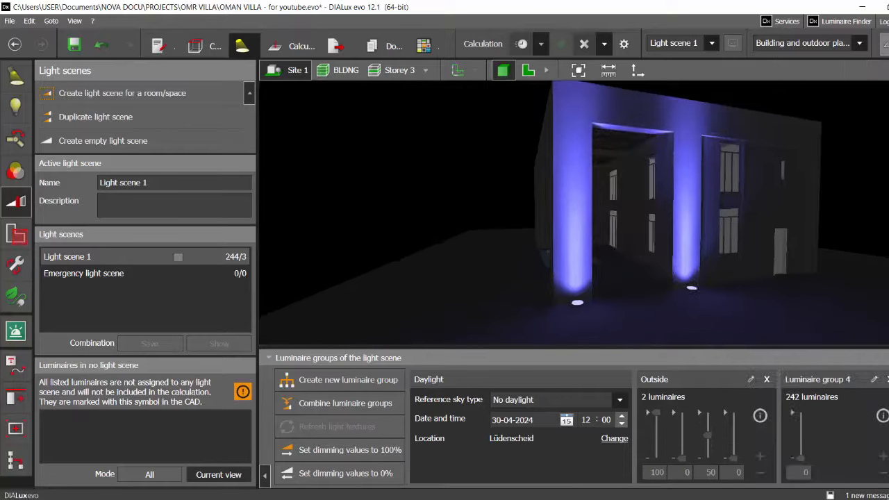
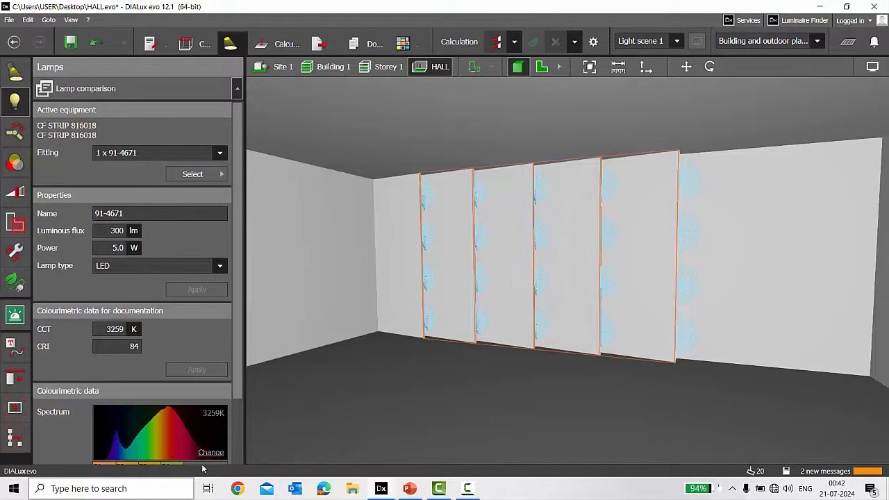
- Review the LED spectrum options for the selected CF STRIP 816018 luminaires in the hall
{"action": "scroll", "coordinate": [212, 460], "scroll_direction": "down", "scroll_amount": 2}
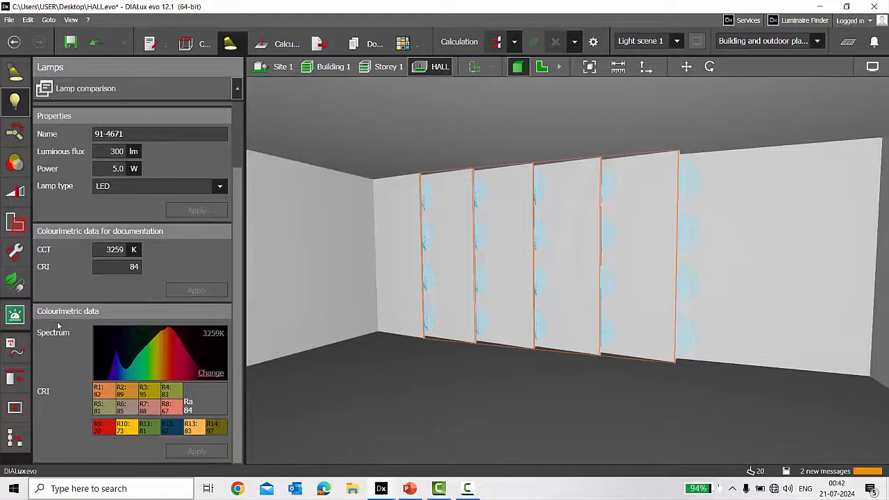
{"action": "left_click", "coordinate": [216, 374]}
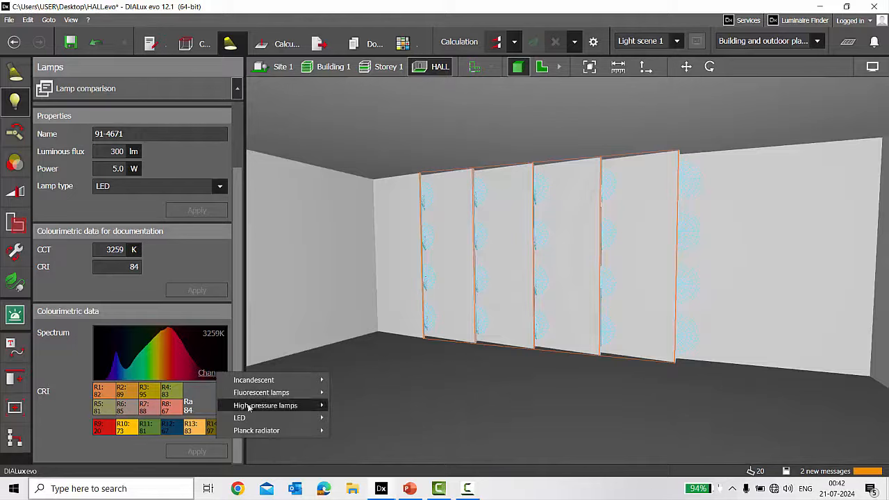
{"action": "mouse_move", "coordinate": [246, 420]}
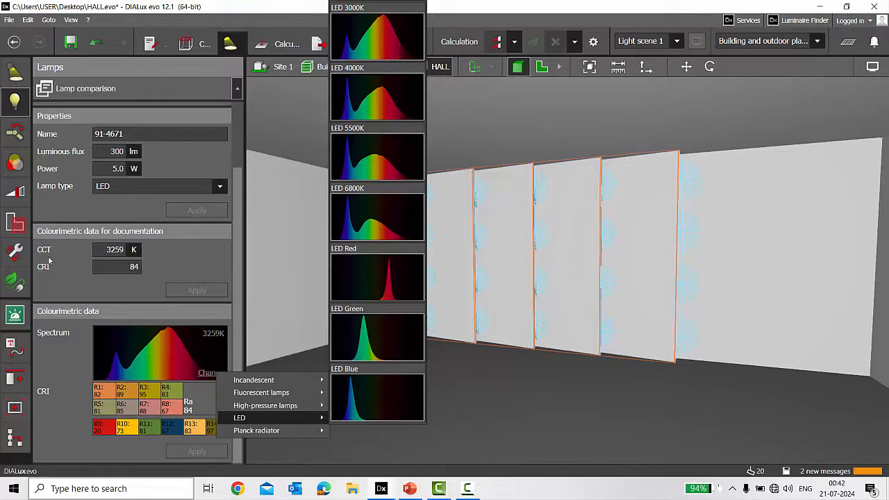
- Open the DIALux evo filter catalogue to choose a colour filter for Light output 1 of the selected strips
{"action": "left_click", "coordinate": [8, 168]}
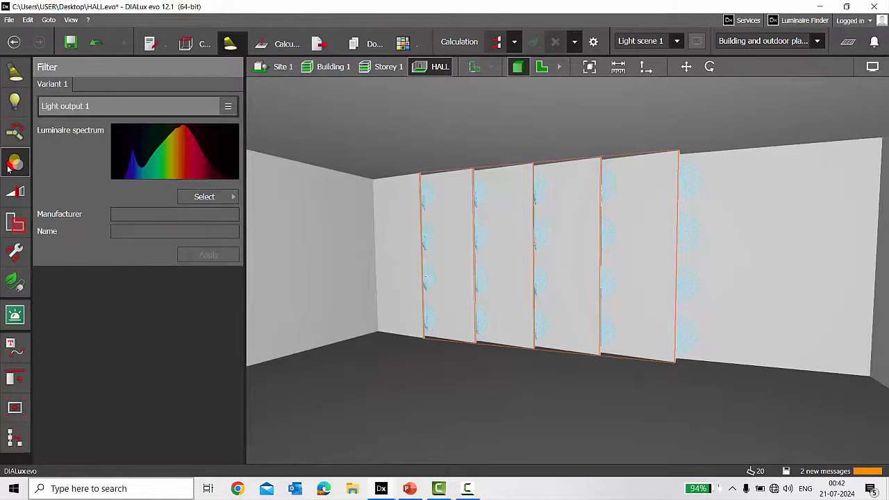
{"action": "left_click", "coordinate": [202, 198]}
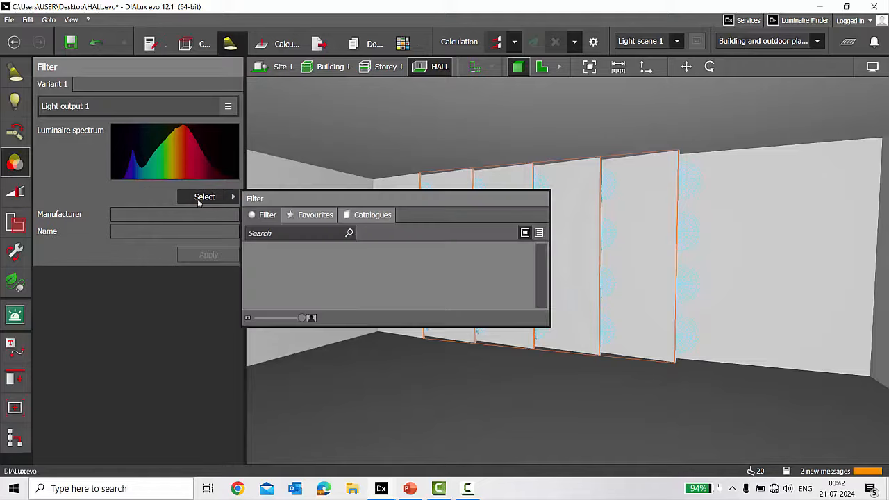
{"action": "left_click", "coordinate": [366, 216]}
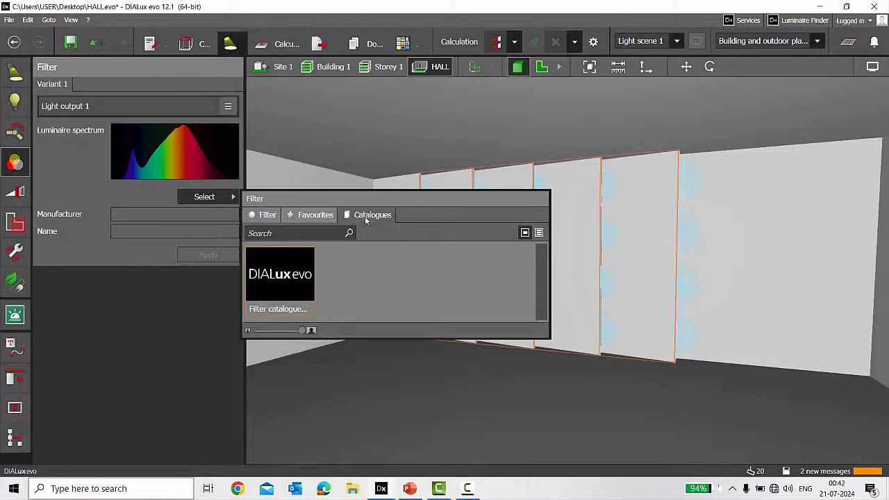
{"action": "left_click", "coordinate": [293, 295]}
{"action": "left_click", "coordinate": [518, 56]}
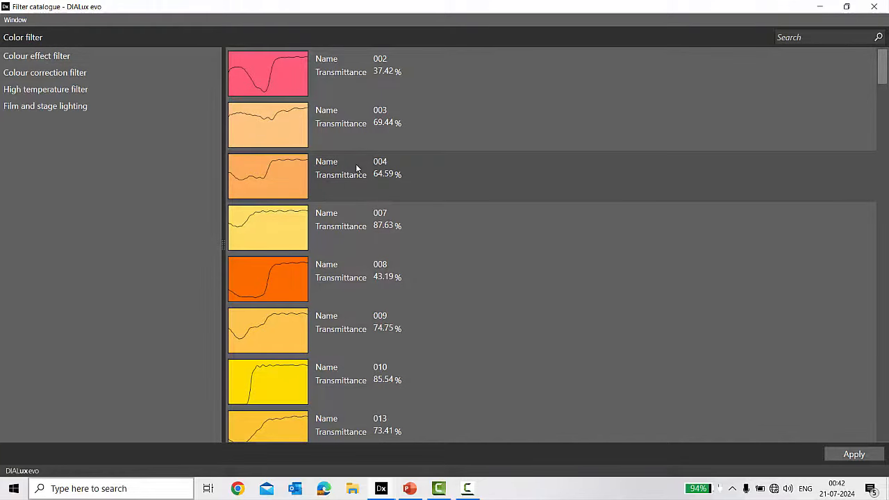
- Choose colour filter 328 from the filter catalogue for the selected strips' Light output 1 and return to the hall
{"action": "scroll", "coordinate": [356, 164], "scroll_direction": "down", "scroll_amount": 10}
{"action": "scroll", "coordinate": [356, 164], "scroll_direction": "down", "scroll_amount": 5}
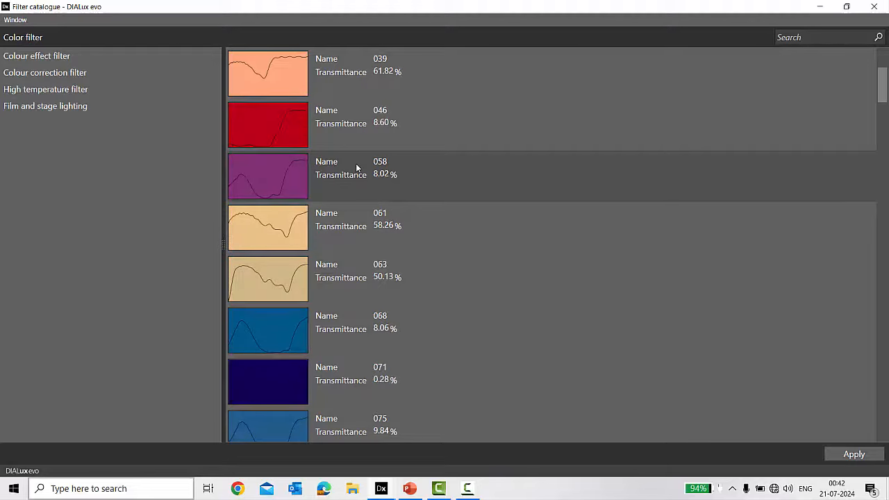
{"action": "scroll", "coordinate": [356, 164], "scroll_direction": "down", "scroll_amount": 3}
{"action": "scroll", "coordinate": [355, 167], "scroll_direction": "down", "scroll_amount": 15}
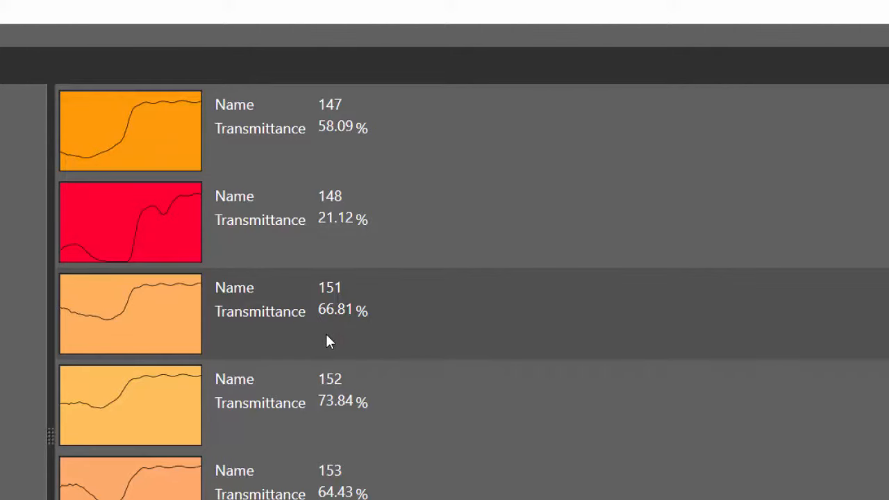
{"action": "scroll", "coordinate": [326, 332], "scroll_direction": "down", "scroll_amount": 5}
{"action": "scroll", "coordinate": [327, 326], "scroll_direction": "down", "scroll_amount": 10}
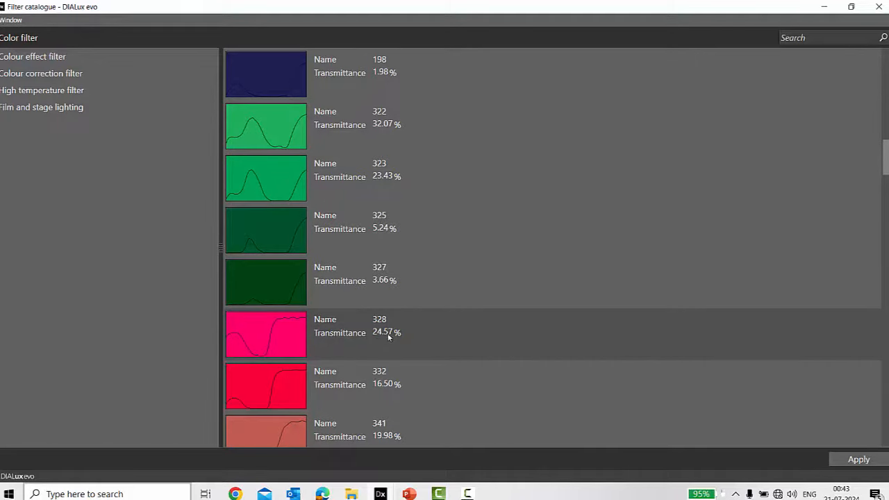
{"action": "left_click", "coordinate": [283, 338]}
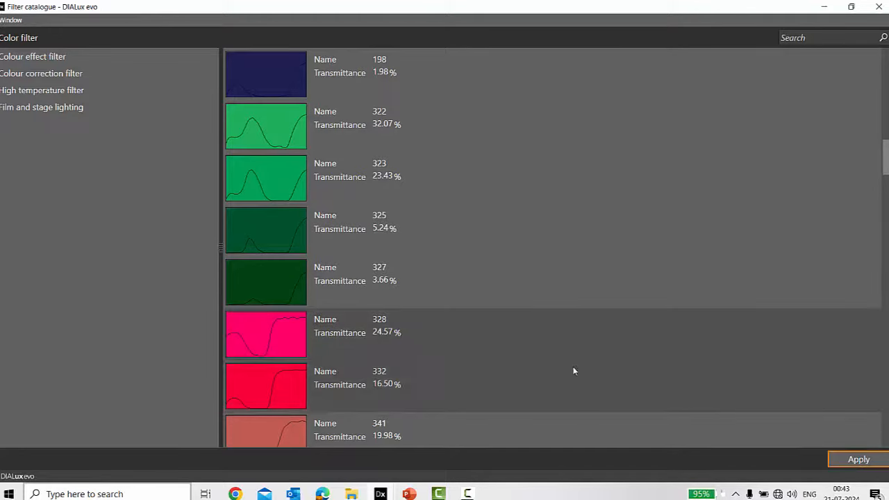
{"action": "left_click", "coordinate": [824, 6]}
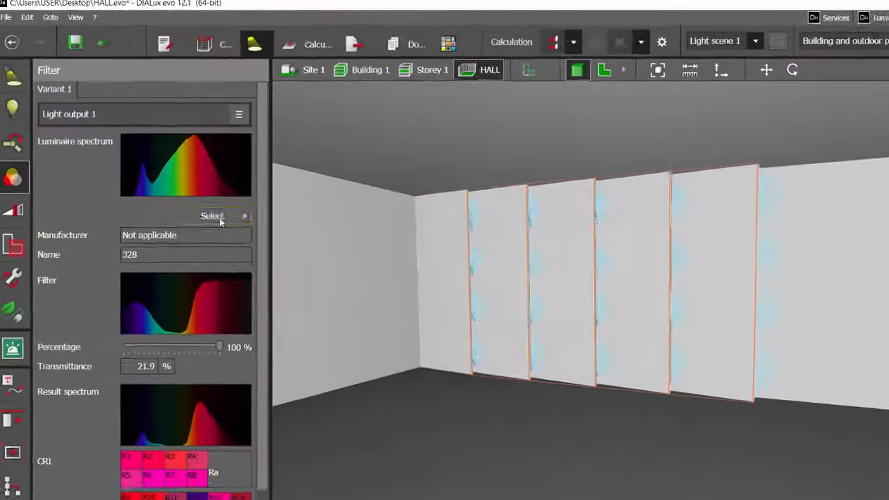
{"action": "left_click", "coordinate": [221, 220]}
{"action": "left_click", "coordinate": [220, 221]}
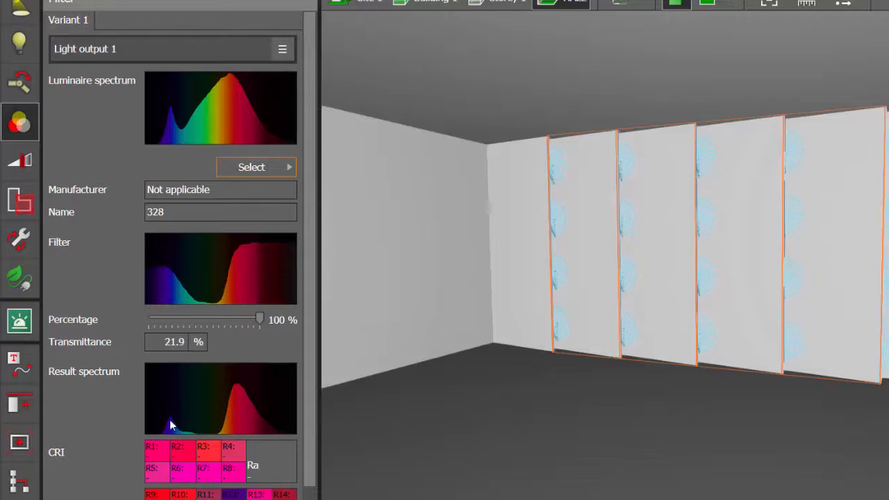
- Test filter 328 at 50 %, 5 % and 85 % and restore its percentage to 100 %
{"action": "left_click_drag", "start_coordinate": [259, 320], "coordinate": [204, 323]}
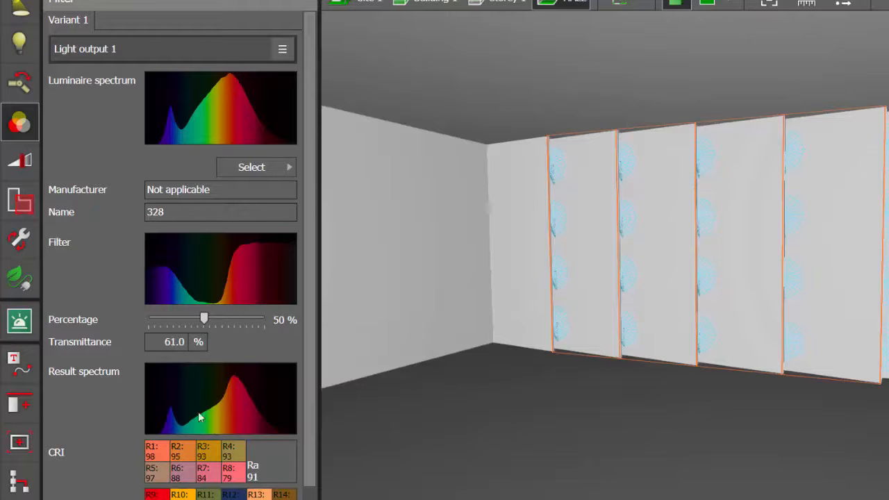
{"action": "left_click_drag", "start_coordinate": [205, 319], "coordinate": [141, 320]}
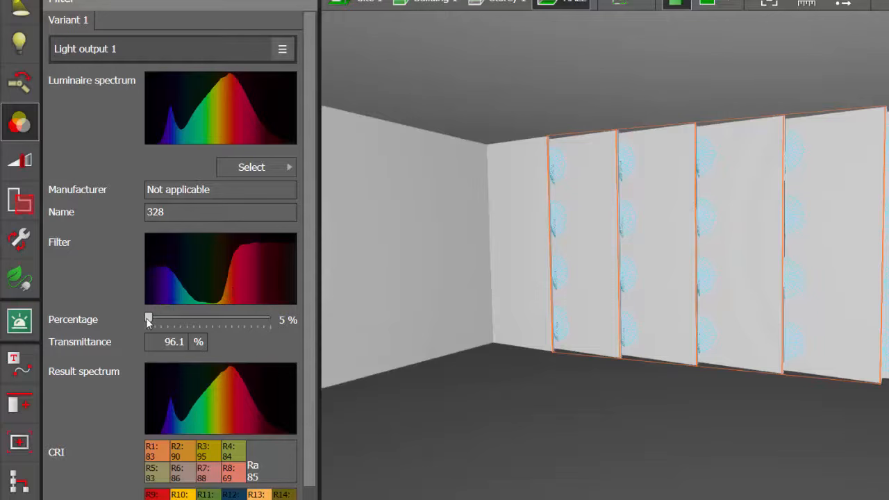
{"action": "left_click_drag", "start_coordinate": [155, 319], "coordinate": [245, 323]}
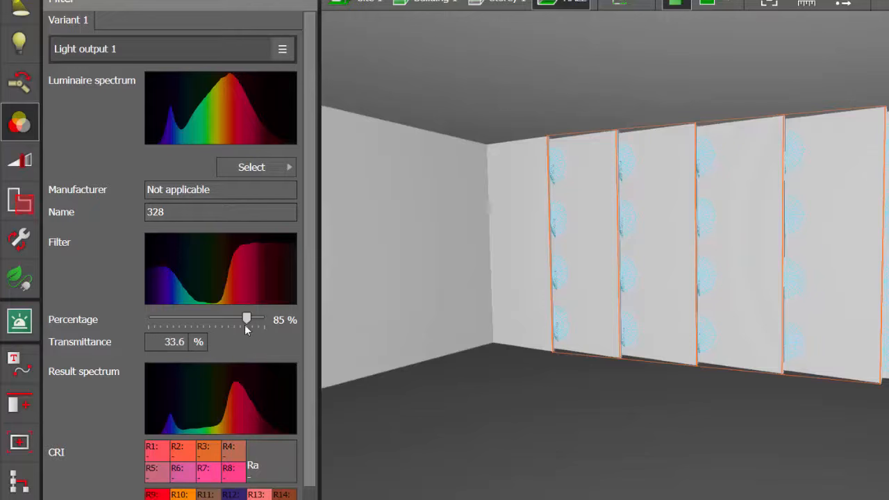
{"action": "left_click_drag", "start_coordinate": [247, 320], "coordinate": [267, 318]}
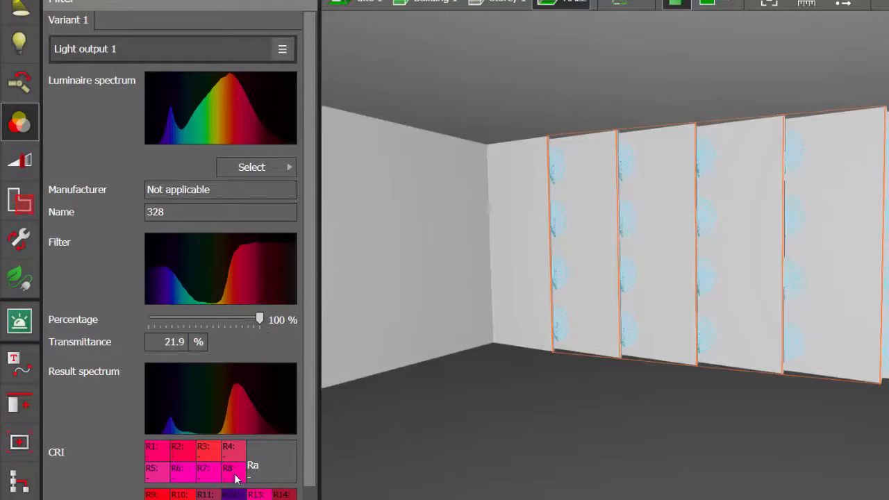
- Apply filter 328 to the hall strips, calculate the light scene and inspect the lit wall panels
{"action": "scroll", "coordinate": [236, 477], "scroll_direction": "down", "scroll_amount": 1}
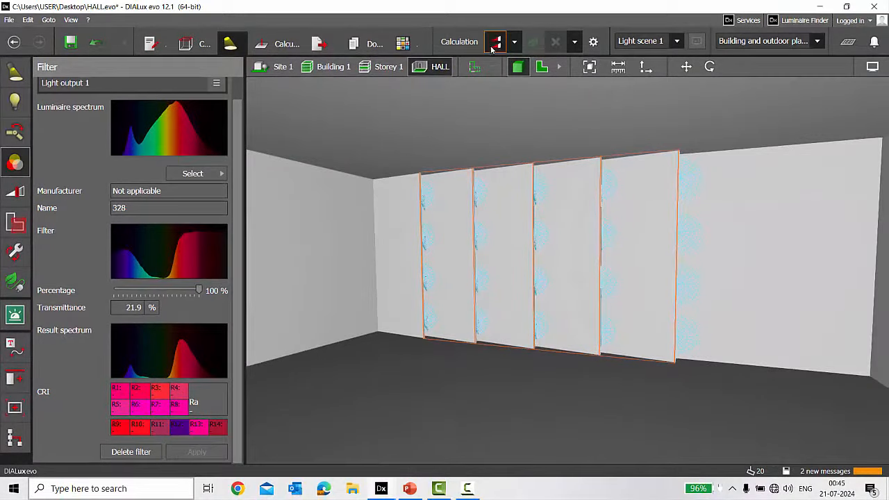
{"action": "left_click", "coordinate": [568, 6]}
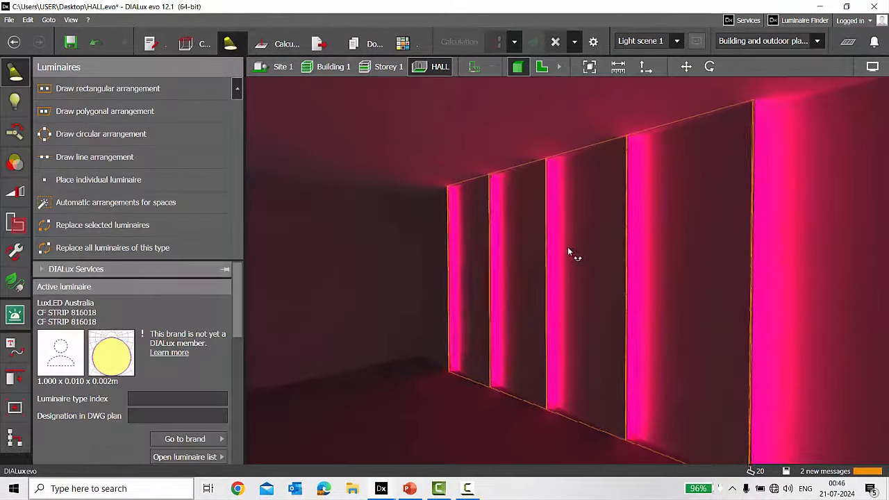
{"action": "left_click_drag", "start_coordinate": [567, 246], "coordinate": [595, 259]}
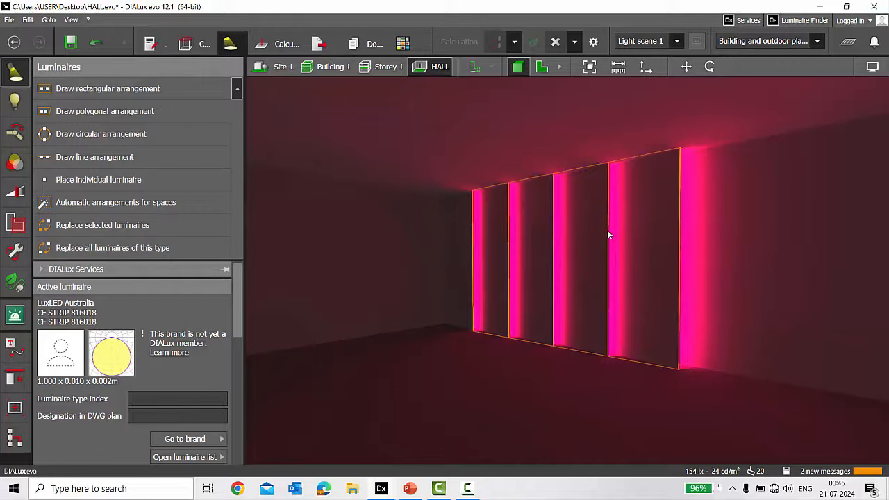
- Select all the CF STRIP 816018 luminaires in the hall and delete their colour filter
{"action": "left_click", "coordinate": [16, 99]}
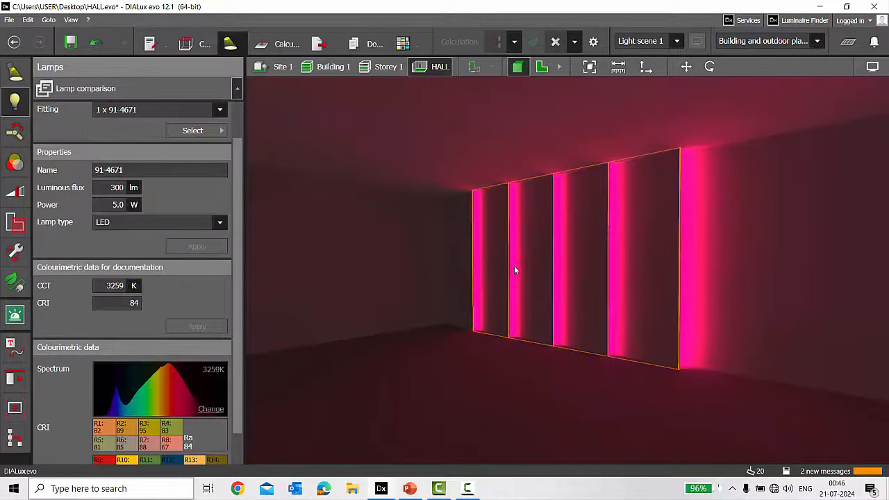
{"action": "left_click", "coordinate": [507, 243]}
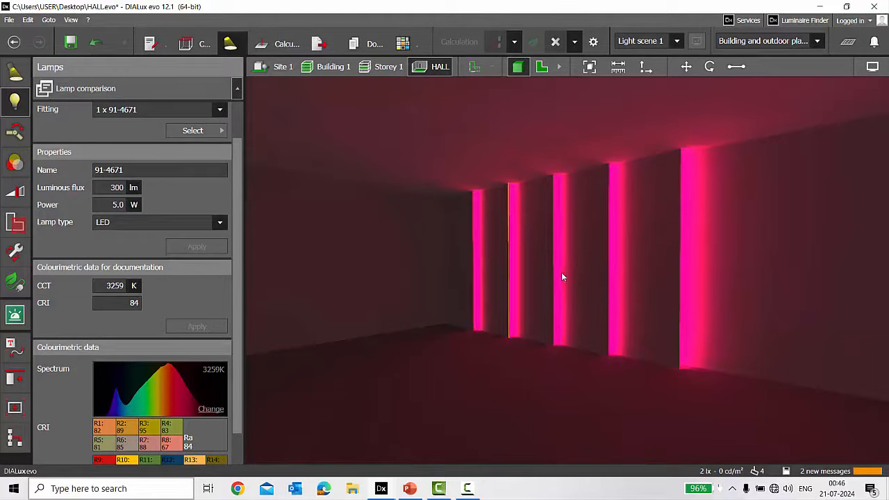
{"action": "left_click_drag", "start_coordinate": [447, 120], "coordinate": [772, 425]}
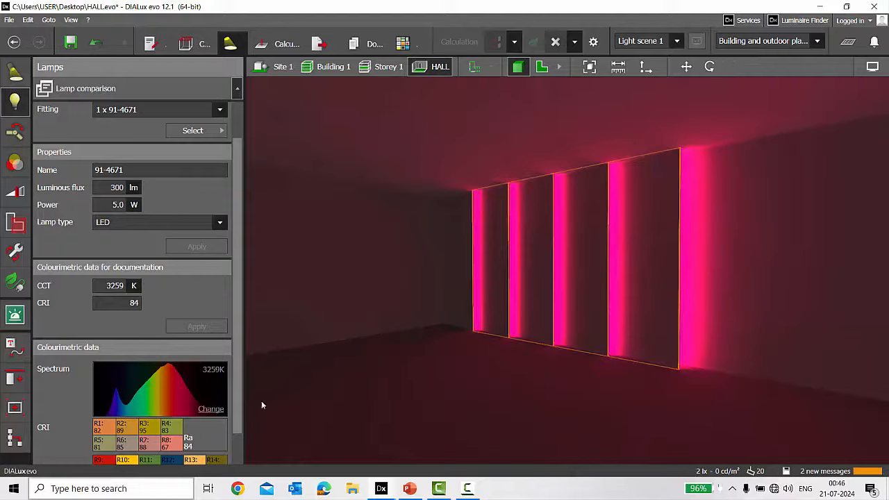
{"action": "scroll", "coordinate": [179, 390], "scroll_direction": "down", "scroll_amount": 1}
{"action": "scroll", "coordinate": [106, 300], "scroll_direction": "up", "scroll_amount": 1}
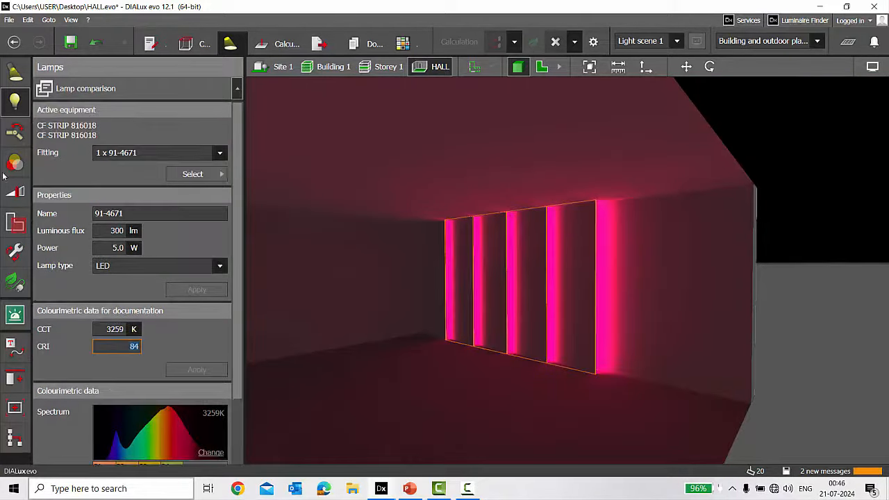
{"action": "left_click", "coordinate": [15, 164]}
{"action": "left_click", "coordinate": [149, 455]}
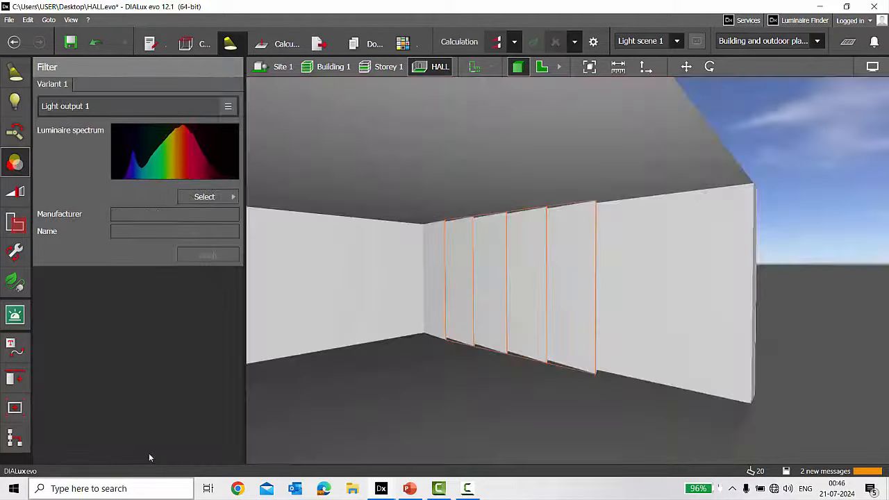
- Choose dark blue colour filter 363 from the filter catalogue and apply it to the selected hall strips
{"action": "left_click", "coordinate": [205, 197]}
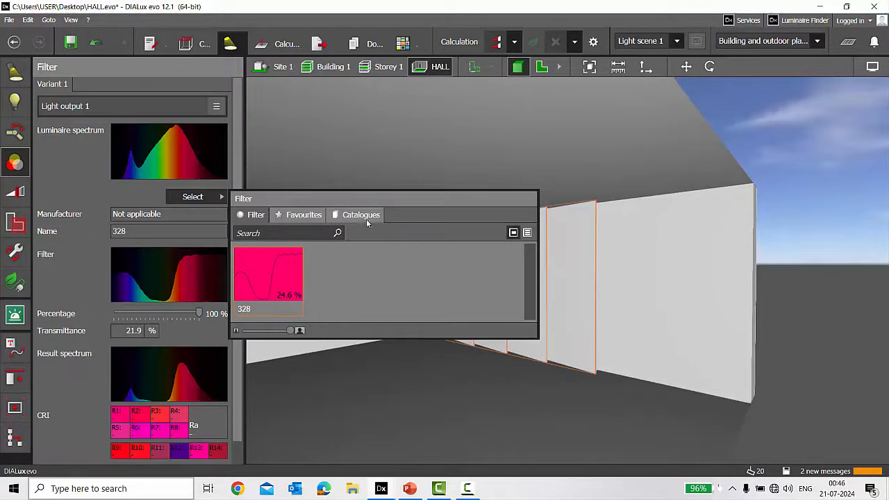
{"action": "left_click", "coordinate": [366, 218]}
{"action": "double_click", "coordinate": [267, 283]}
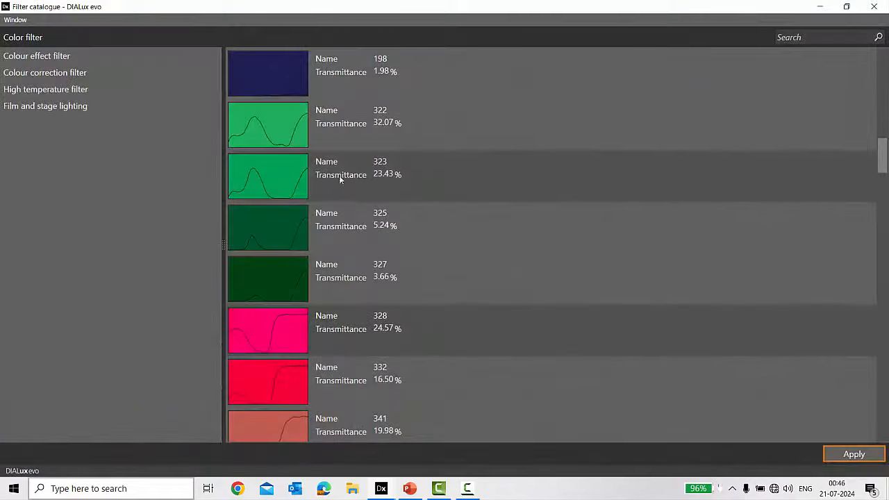
{"action": "scroll", "coordinate": [353, 303], "scroll_direction": "down", "scroll_amount": 5}
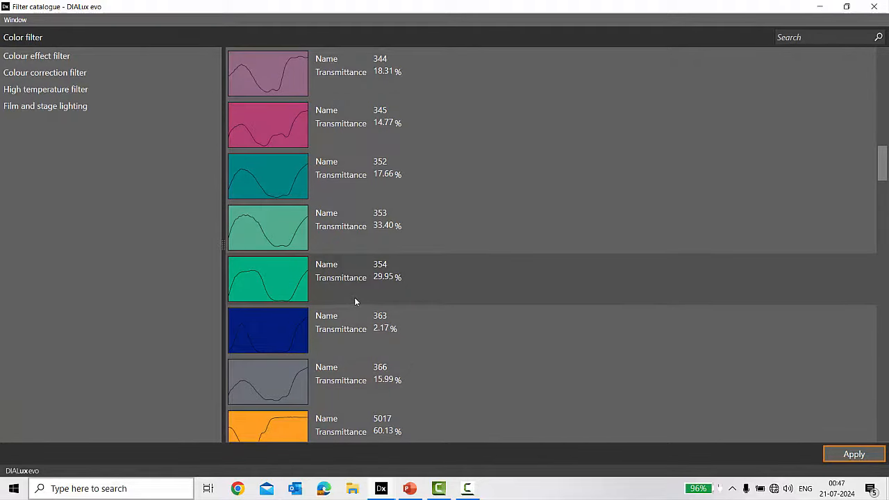
{"action": "scroll", "coordinate": [354, 298], "scroll_direction": "down", "scroll_amount": 3}
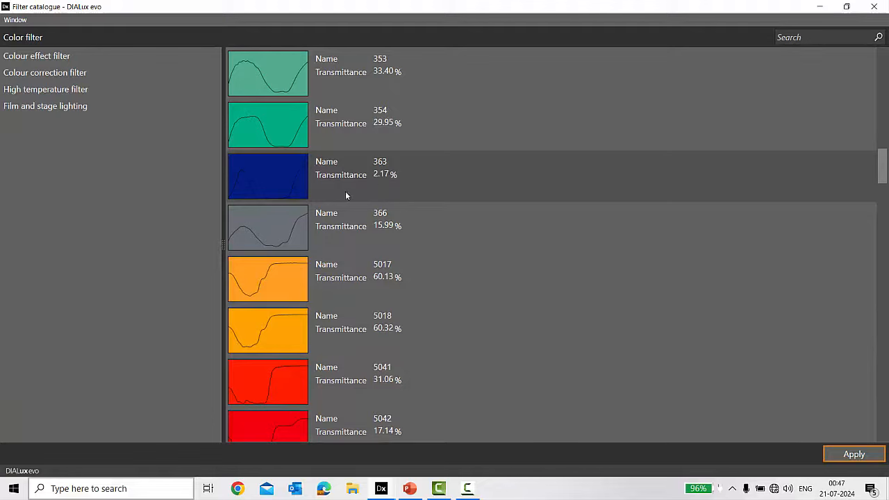
{"action": "left_click", "coordinate": [373, 185]}
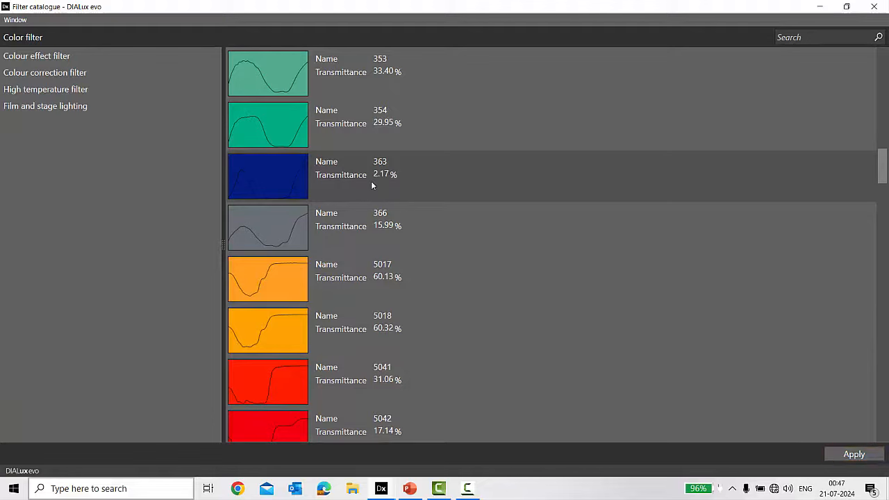
{"action": "left_click", "coordinate": [871, 458]}
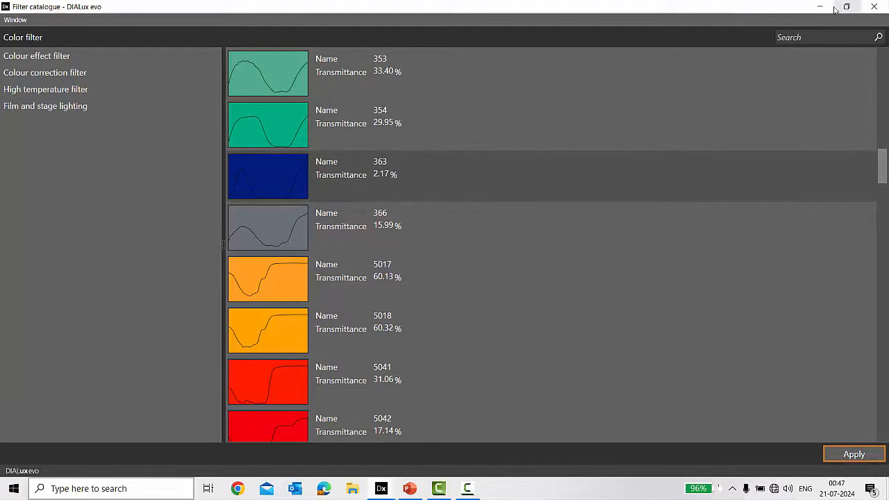
{"action": "scroll", "coordinate": [209, 445], "scroll_direction": "down", "scroll_amount": 1}
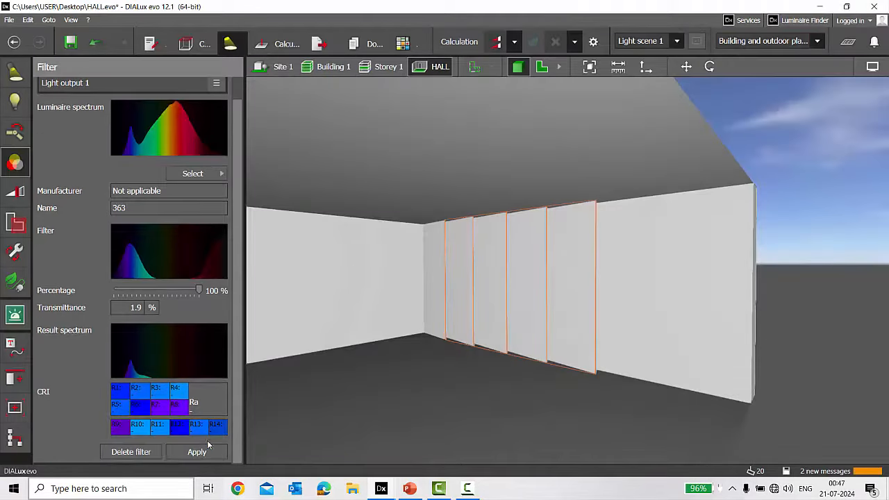
- Calculate the light scene with filter 363 and view the strip lighting on the hall wall
{"action": "left_click", "coordinate": [496, 43]}
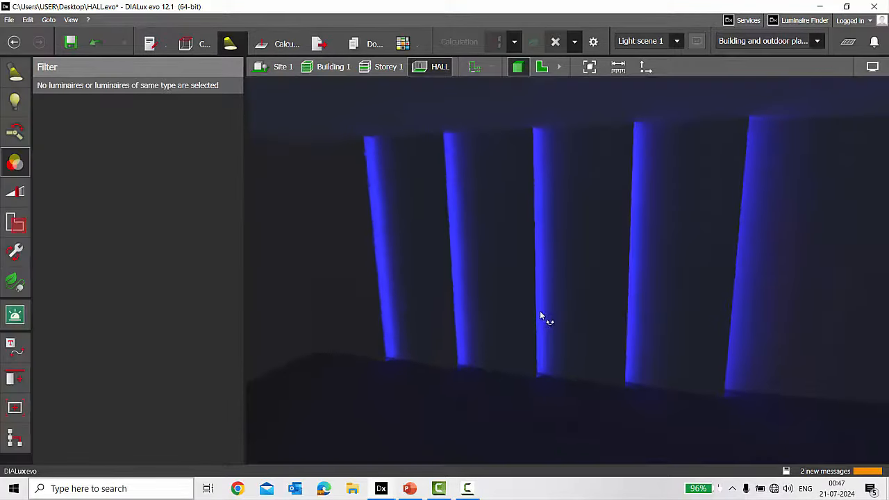
{"action": "right_click_drag", "start_coordinate": [540, 312], "coordinate": [520, 301]}
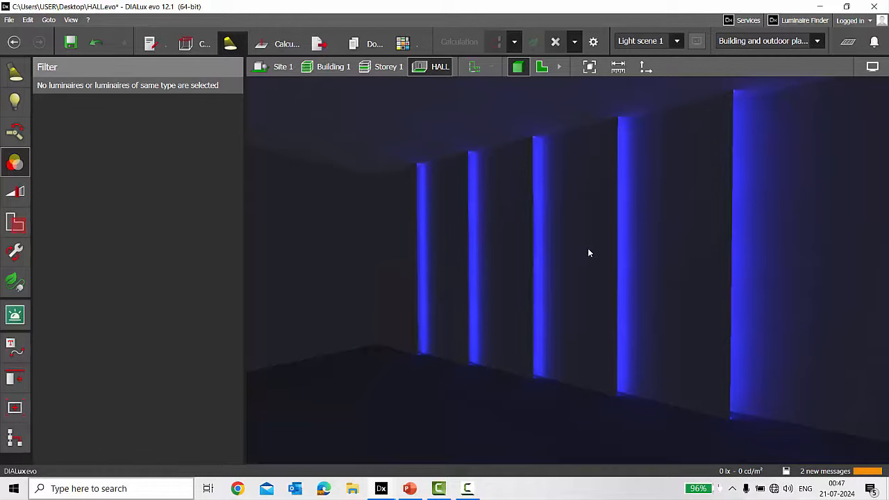
{"action": "scroll", "coordinate": [535, 223], "scroll_direction": "down", "scroll_amount": 2}
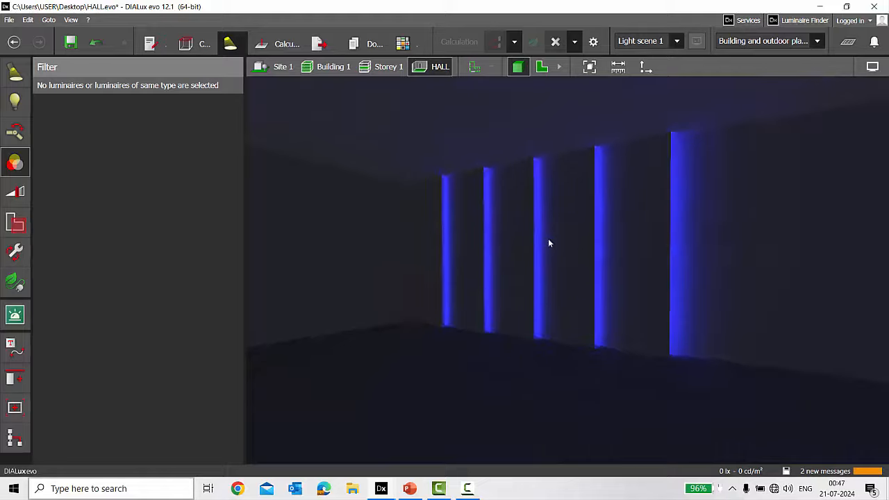
{"action": "mouse_move", "coordinate": [548, 239]}
{"action": "right_mouse_down"}
{"action": "mouse_move", "coordinate": [589, 248]}
{"action": "mouse_move", "coordinate": [598, 257]}
{"action": "mouse_move", "coordinate": [593, 280]}
{"action": "mouse_move", "coordinate": [588, 260]}
{"action": "mouse_move", "coordinate": [551, 252]}
{"action": "right_mouse_up"}
{"action": "scroll", "coordinate": [563, 246], "scroll_direction": "up", "scroll_amount": 2}
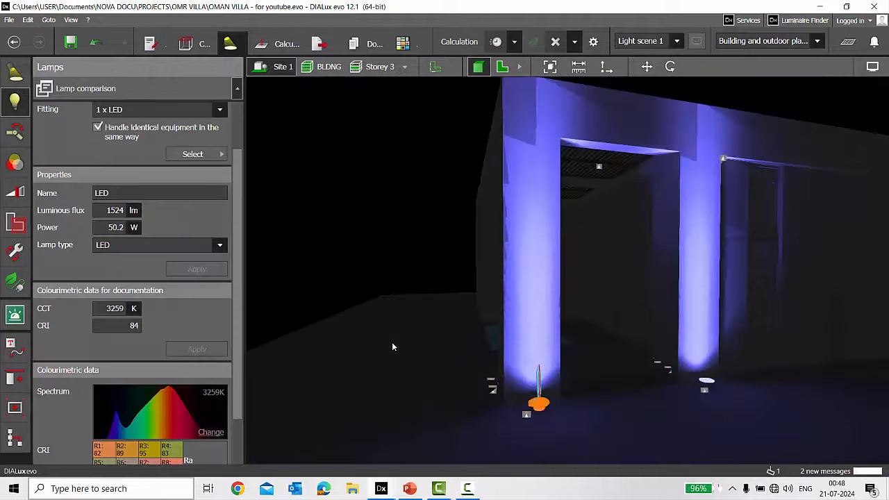
- Switch to the OMAN VILLA project and review the lit facade columns and the spotlights' dimming settings
{"action": "left_click_drag", "start_coordinate": [392, 346], "coordinate": [541, 343]}
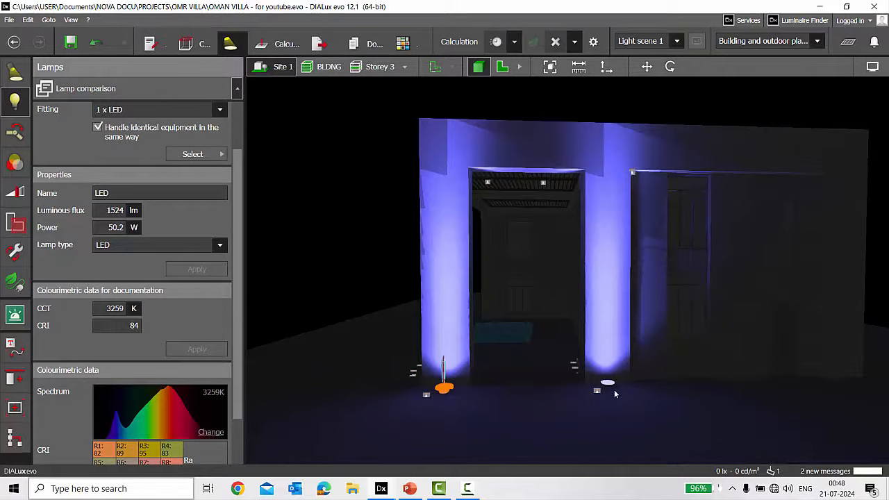
{"action": "left_click", "coordinate": [19, 194]}
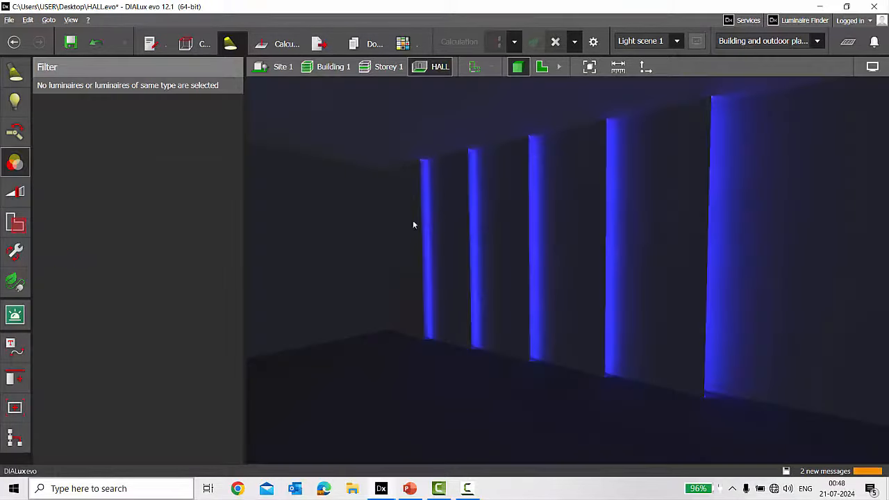
- Return to the HALL project, select all the wall strips and delete filter 363 from them
{"action": "left_click_drag", "start_coordinate": [381, 118], "coordinate": [885, 426]}
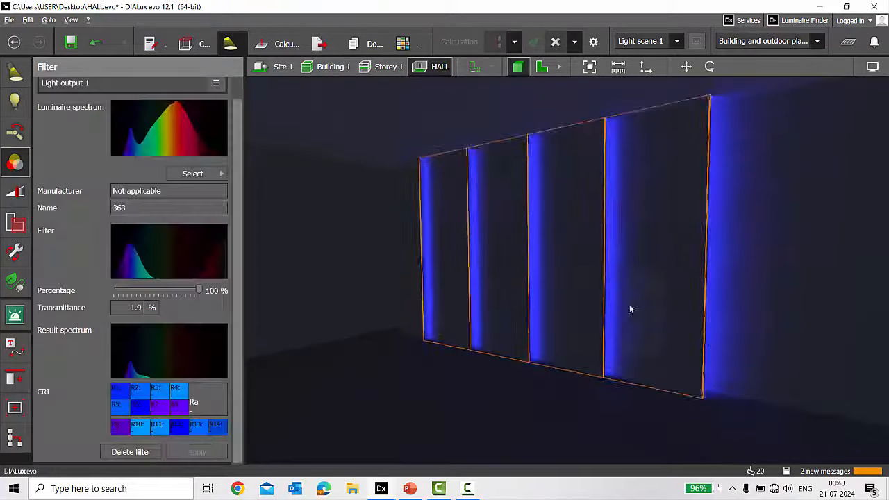
{"action": "scroll", "coordinate": [629, 304], "scroll_direction": "down", "scroll_amount": 3}
{"action": "left_click_drag", "start_coordinate": [454, 133], "coordinate": [724, 356]}
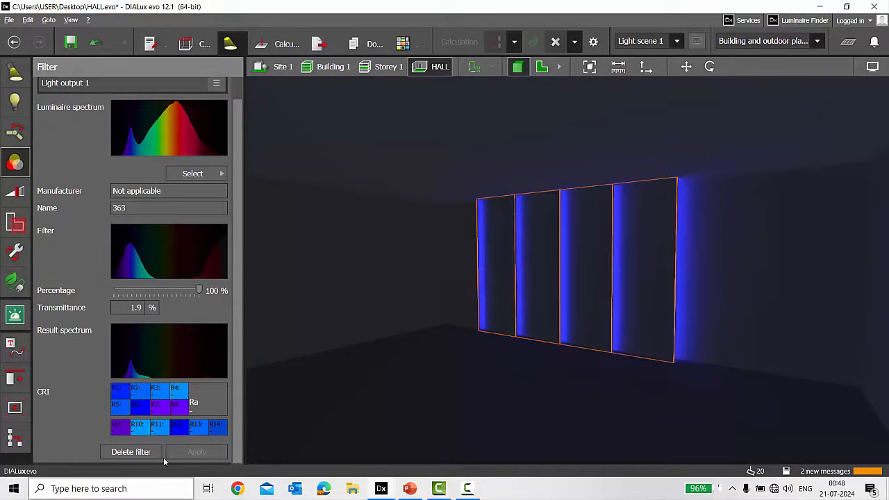
{"action": "left_click", "coordinate": [131, 451]}
- Choose green colour filter 354 from the filter catalogue and apply it to the selected hall wall strips
{"action": "left_click", "coordinate": [209, 197]}
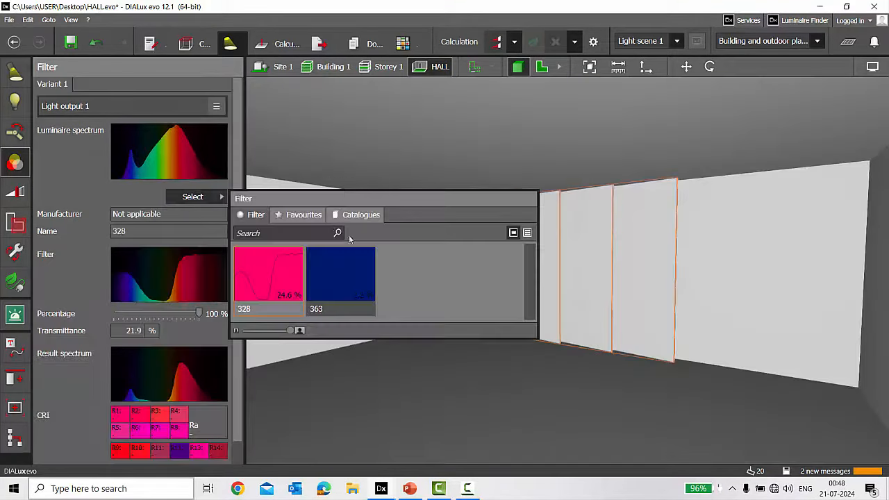
{"action": "left_click", "coordinate": [360, 215]}
{"action": "left_click", "coordinate": [278, 277]}
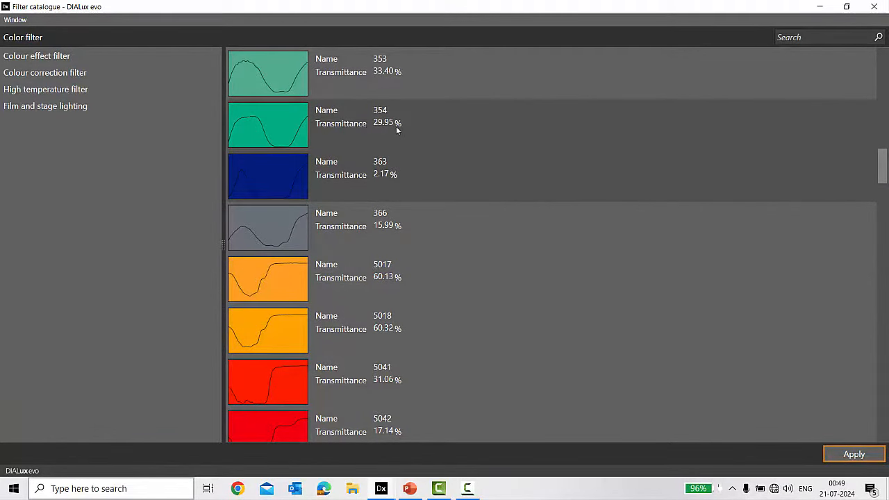
{"action": "left_click", "coordinate": [288, 126]}
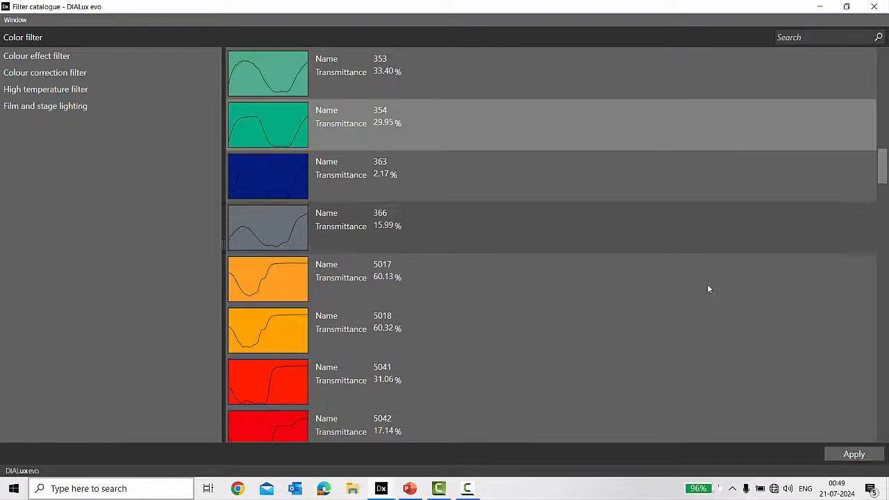
{"action": "left_click", "coordinate": [863, 462]}
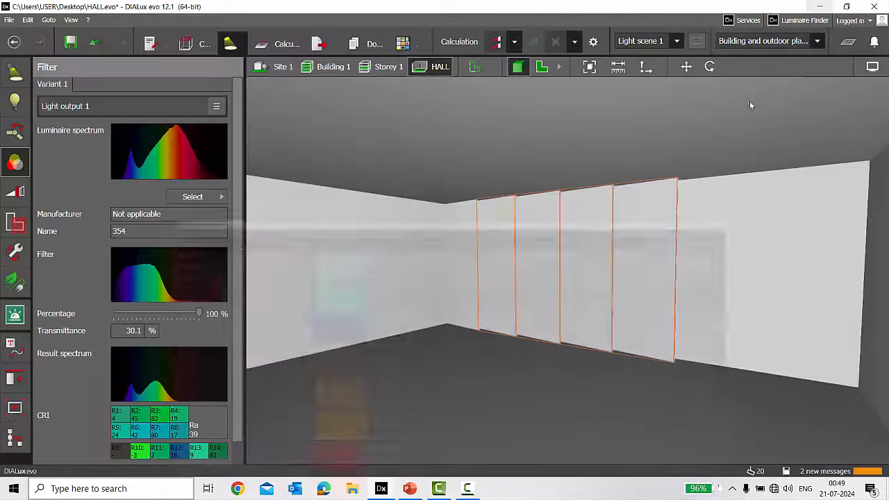
{"action": "scroll", "coordinate": [189, 373], "scroll_direction": "down", "scroll_amount": 1}
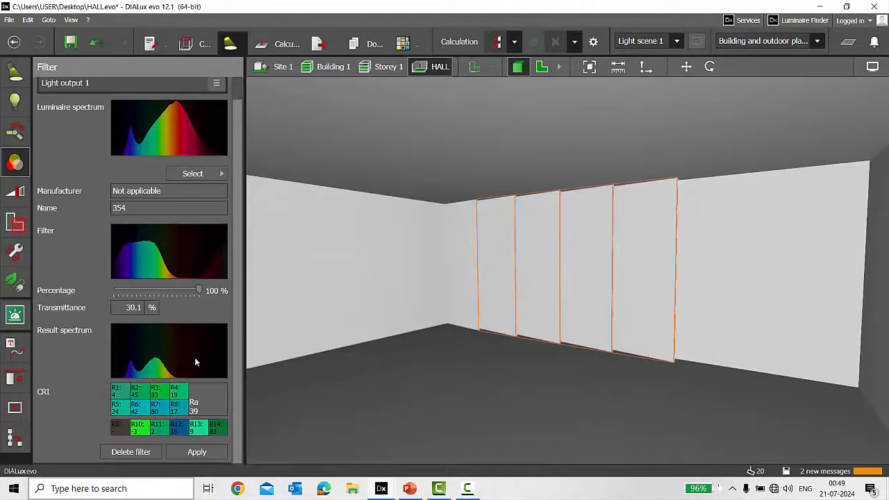
- Calculate the hall's light scene with filter 354 and close the results overview
{"action": "scroll", "coordinate": [194, 357], "scroll_direction": "up", "scroll_amount": 1}
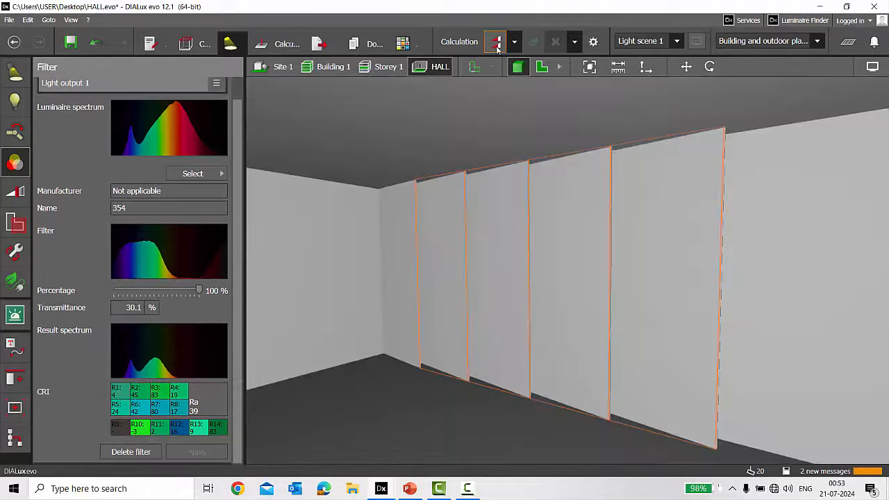
{"action": "left_click", "coordinate": [495, 42]}
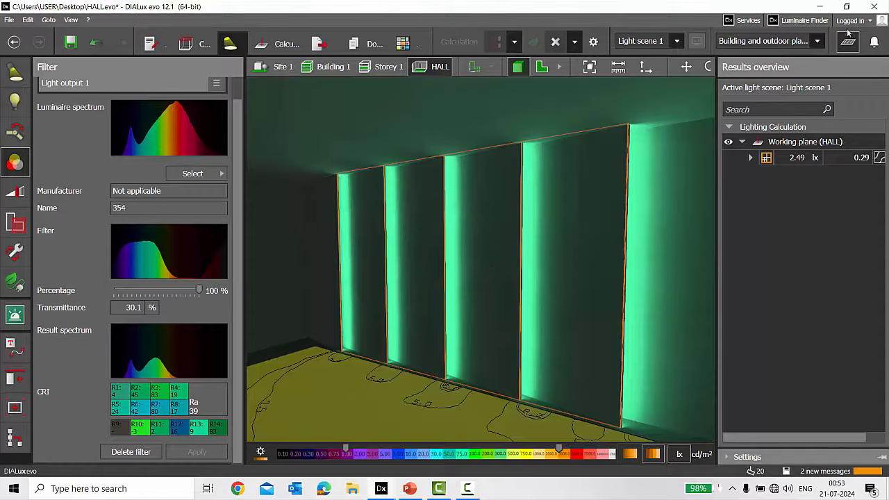
{"action": "left_click", "coordinate": [849, 43]}
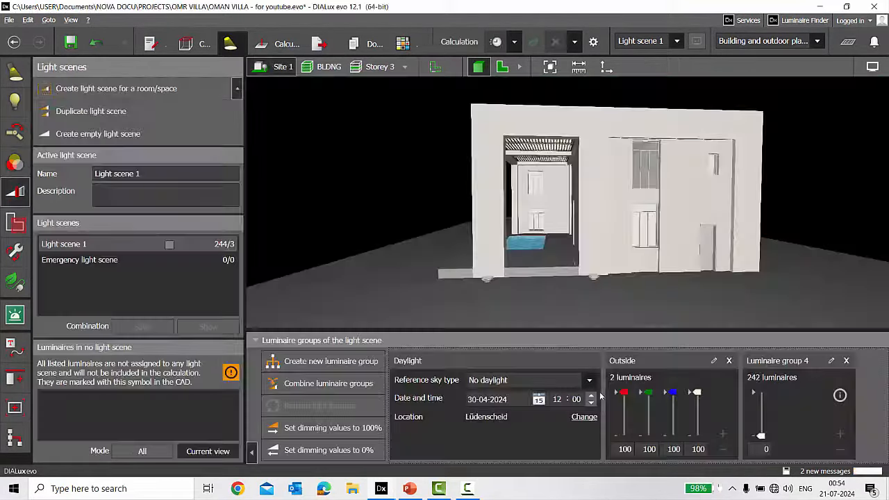
- In the OMAN VILLA project, dim the Outside luminaire group's red and white channels to 0 and its blue channel to 25
{"action": "left_click_drag", "start_coordinate": [624, 393], "coordinate": [623, 437]}
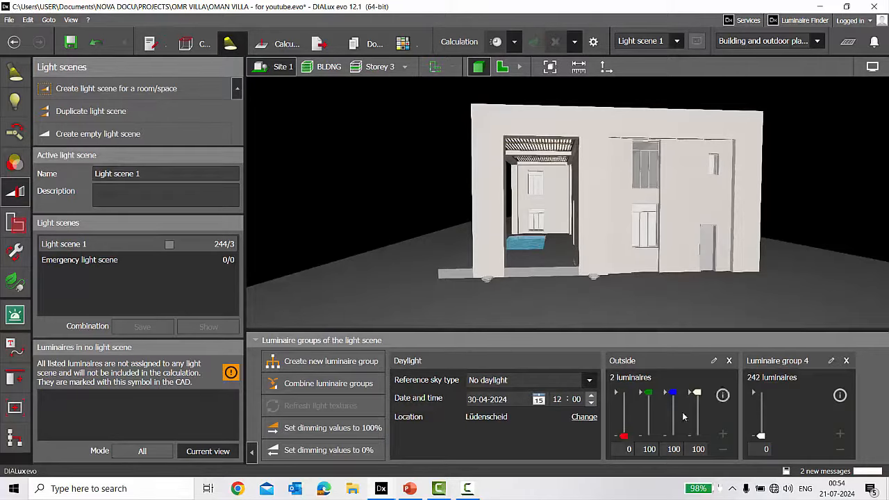
{"action": "left_click_drag", "start_coordinate": [698, 393], "coordinate": [697, 438]}
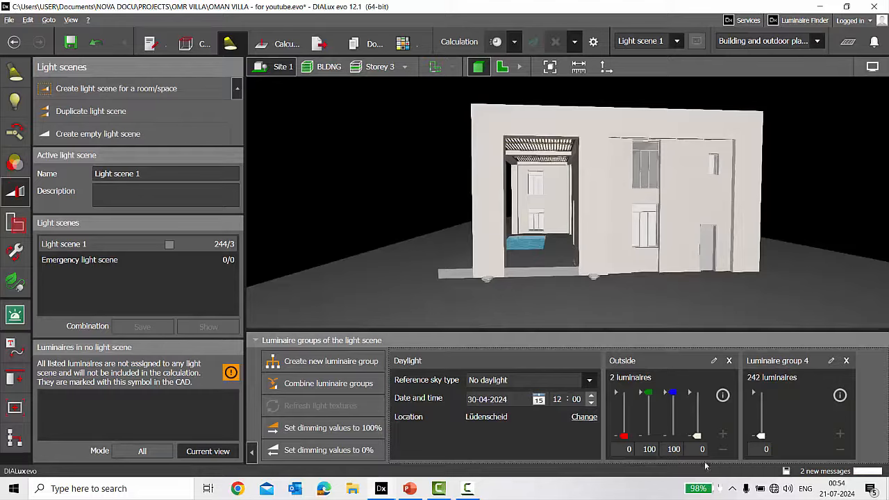
{"action": "type", "text": "25"}
{"action": "key", "text": "Return"}
{"action": "left_click", "coordinate": [479, 268]}
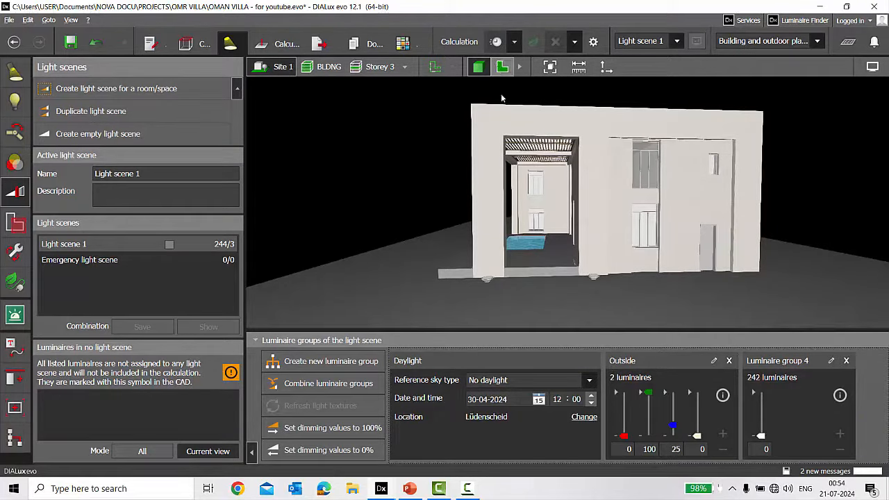
- Calculate the villa's light scene and compare the lit facade columns with the filtered strips in the HALL project
{"action": "left_click", "coordinate": [496, 42]}
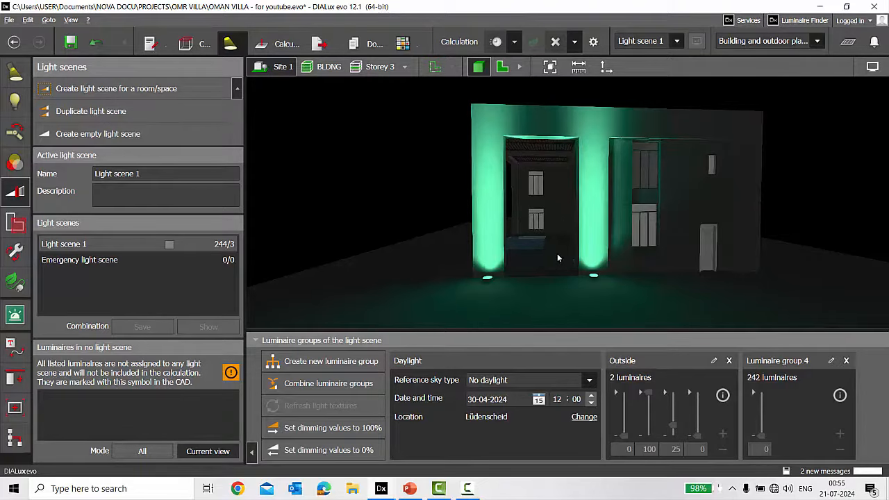
{"action": "left_click_drag", "start_coordinate": [557, 253], "coordinate": [472, 174]}
{"action": "scroll", "coordinate": [486, 191], "scroll_direction": "up", "scroll_amount": 1}
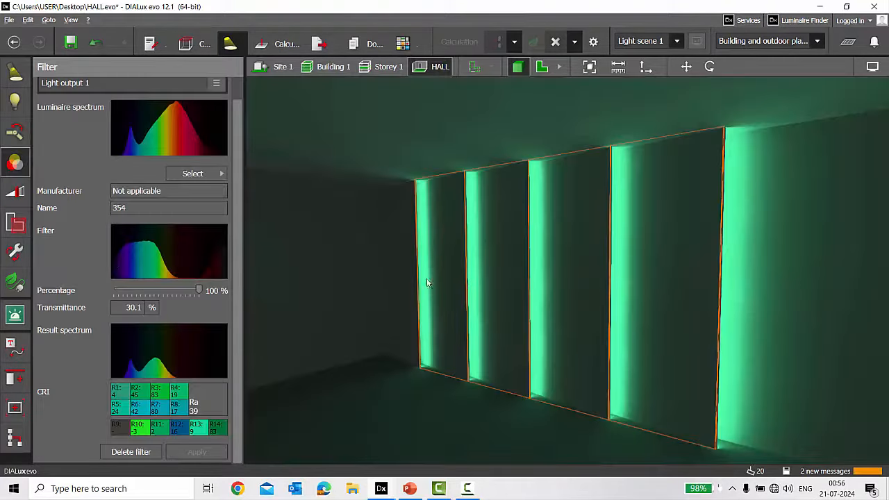
{"action": "scroll", "coordinate": [427, 279], "scroll_direction": "down", "scroll_amount": 1}
{"action": "right_click_drag", "start_coordinate": [482, 299], "coordinate": [491, 297]}
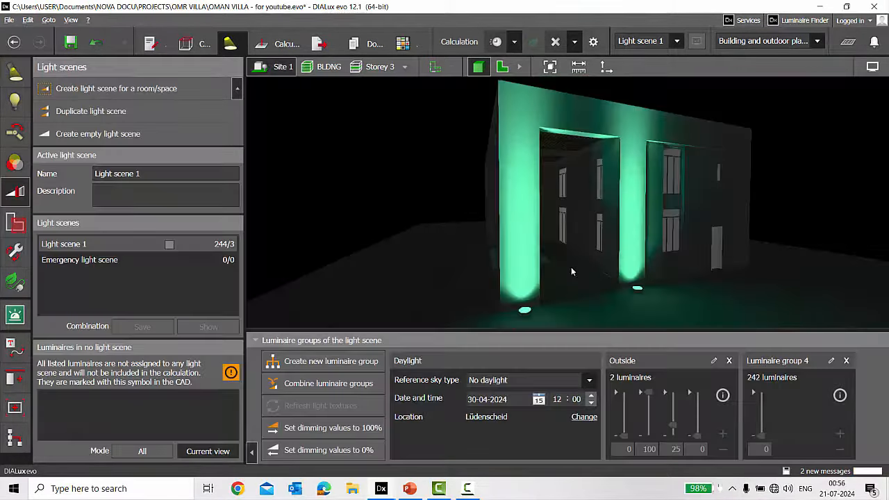
{"action": "scroll", "coordinate": [571, 272], "scroll_direction": "up", "scroll_amount": 1}
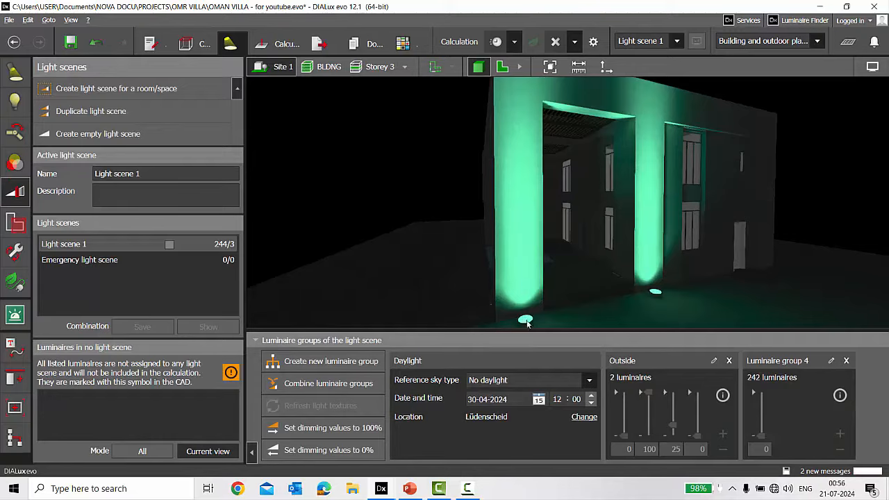
{"action": "scroll", "coordinate": [526, 318], "scroll_direction": "down", "scroll_amount": 1}
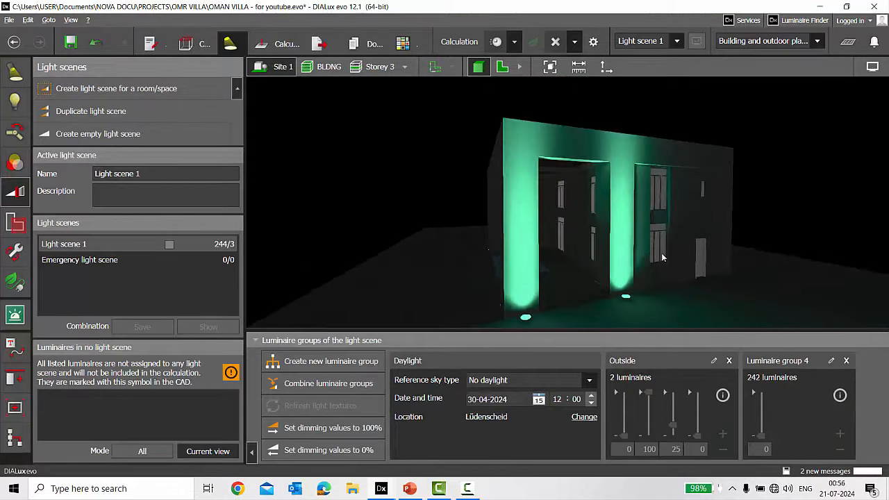